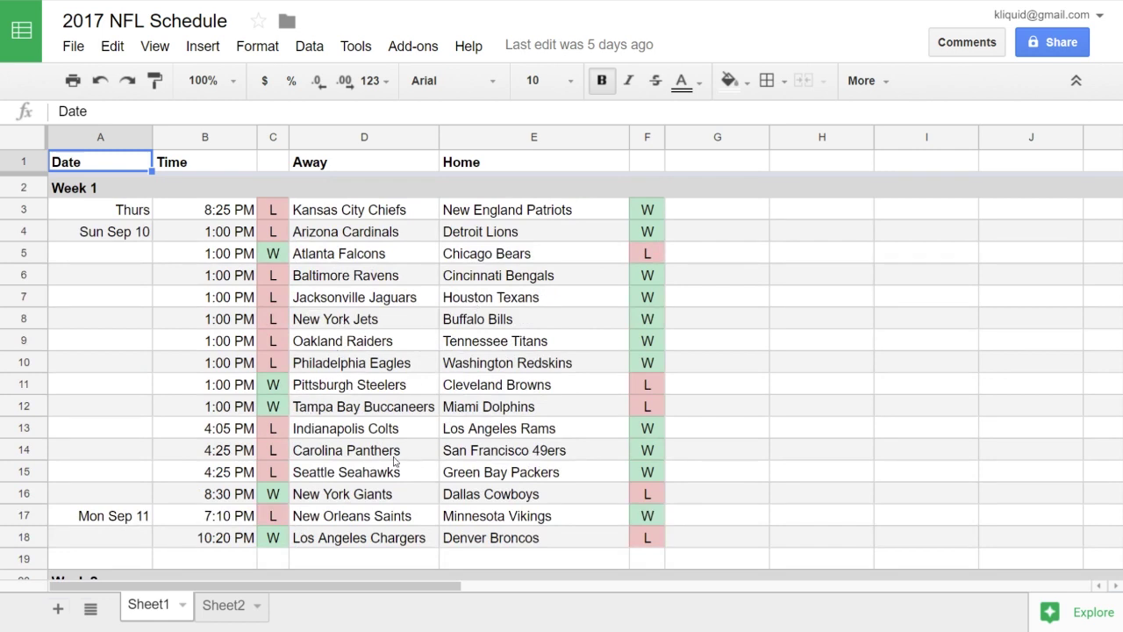
Step: Review the predicted wins and losses for the Week 1 through Week 8 games on Sheet1
{"action": "left_click_drag", "start_coordinate": [651, 408], "coordinate": [238, 417]}
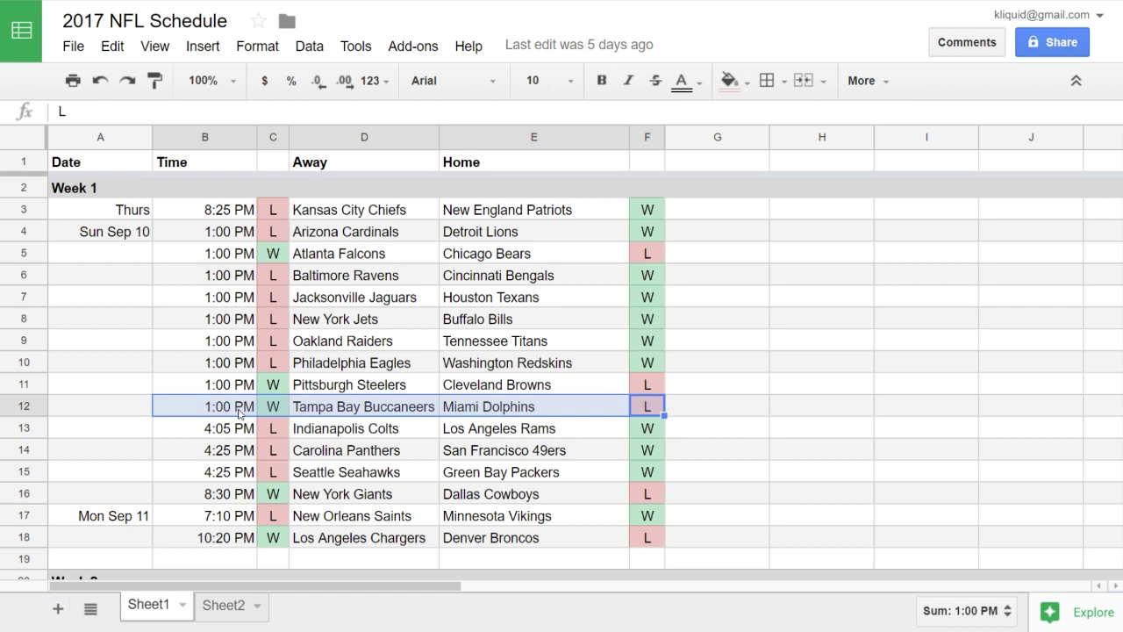
{"action": "scroll", "coordinate": [335, 246], "scroll_direction": "down", "scroll_amount": 2}
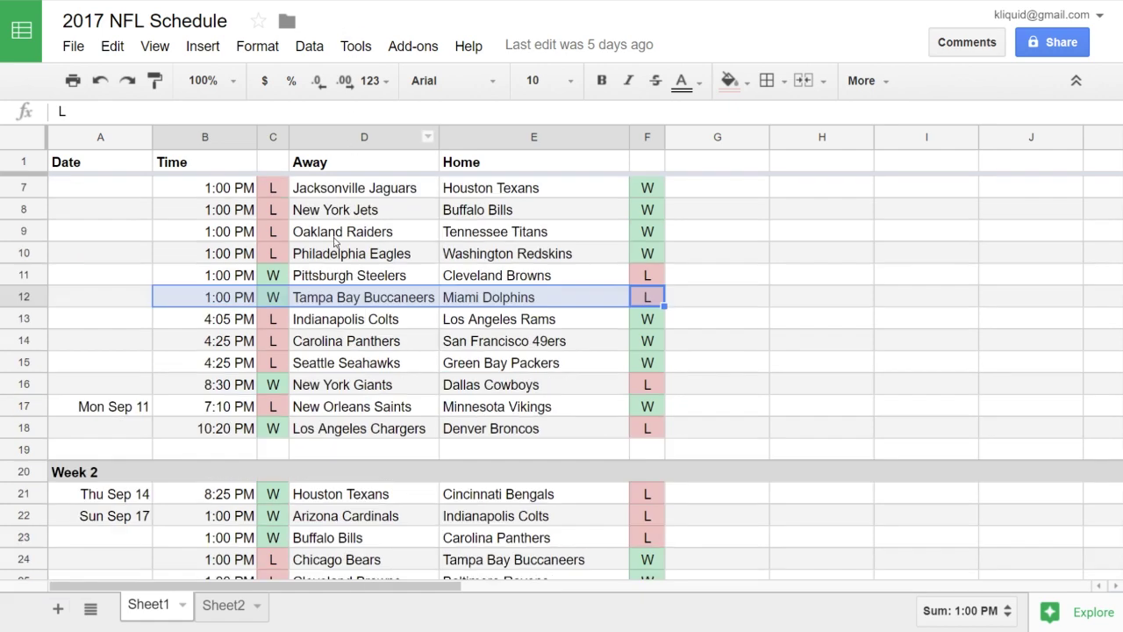
{"action": "left_click", "coordinate": [336, 230]}
{"action": "scroll", "coordinate": [364, 301], "scroll_direction": "down", "scroll_amount": 1}
{"action": "scroll", "coordinate": [364, 301], "scroll_direction": "down", "scroll_amount": 3}
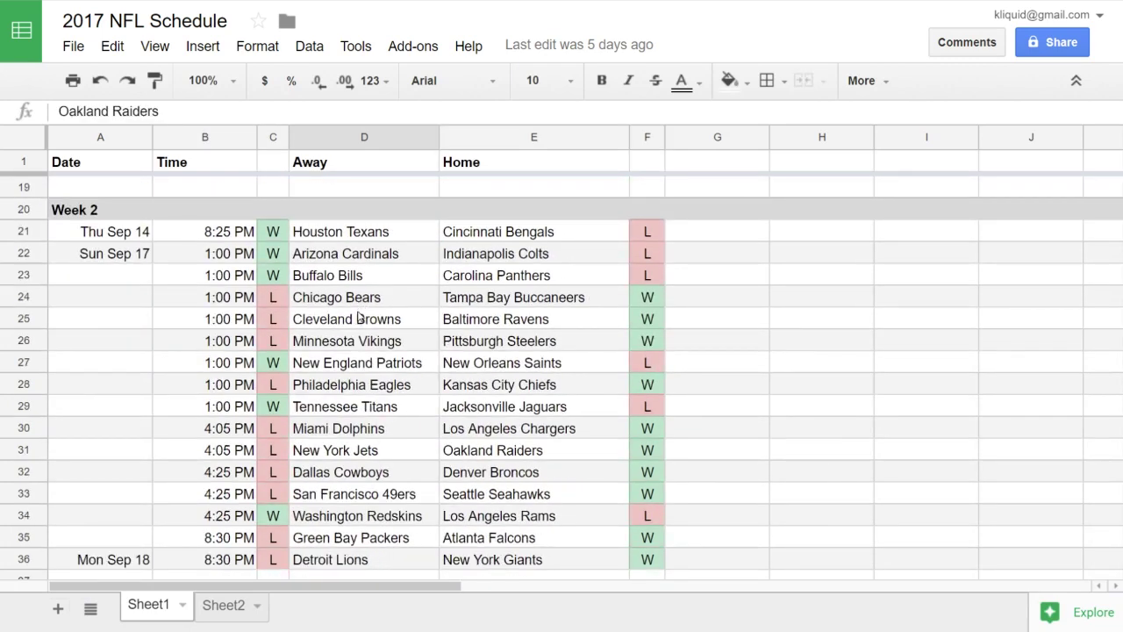
{"action": "scroll", "coordinate": [372, 314], "scroll_direction": "down", "scroll_amount": 13}
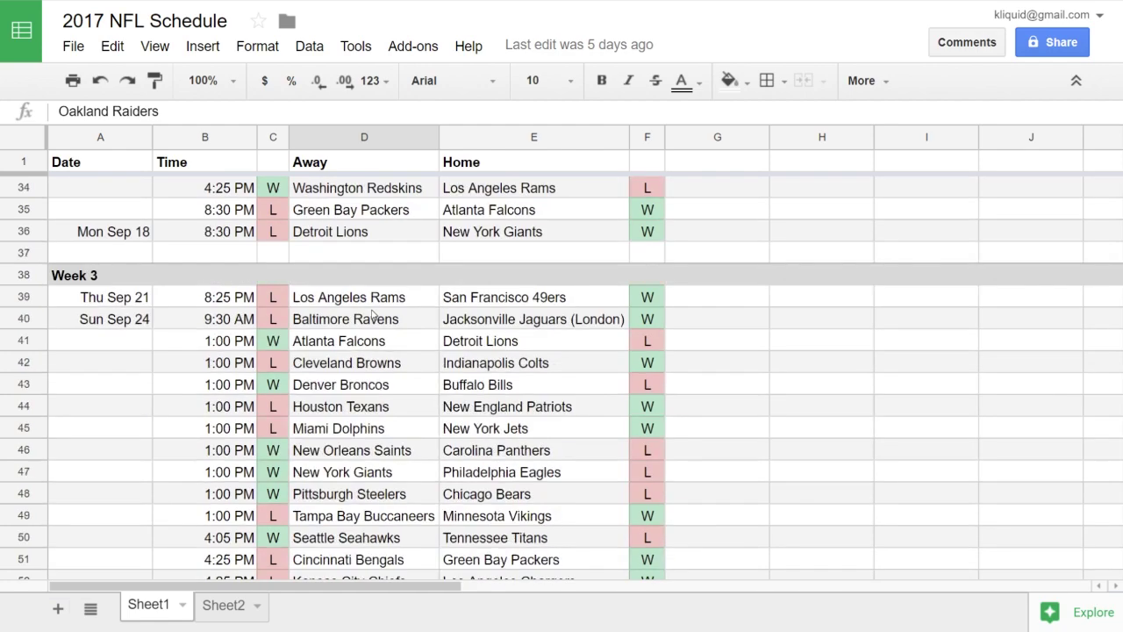
{"action": "scroll", "coordinate": [373, 314], "scroll_direction": "down", "scroll_amount": 14}
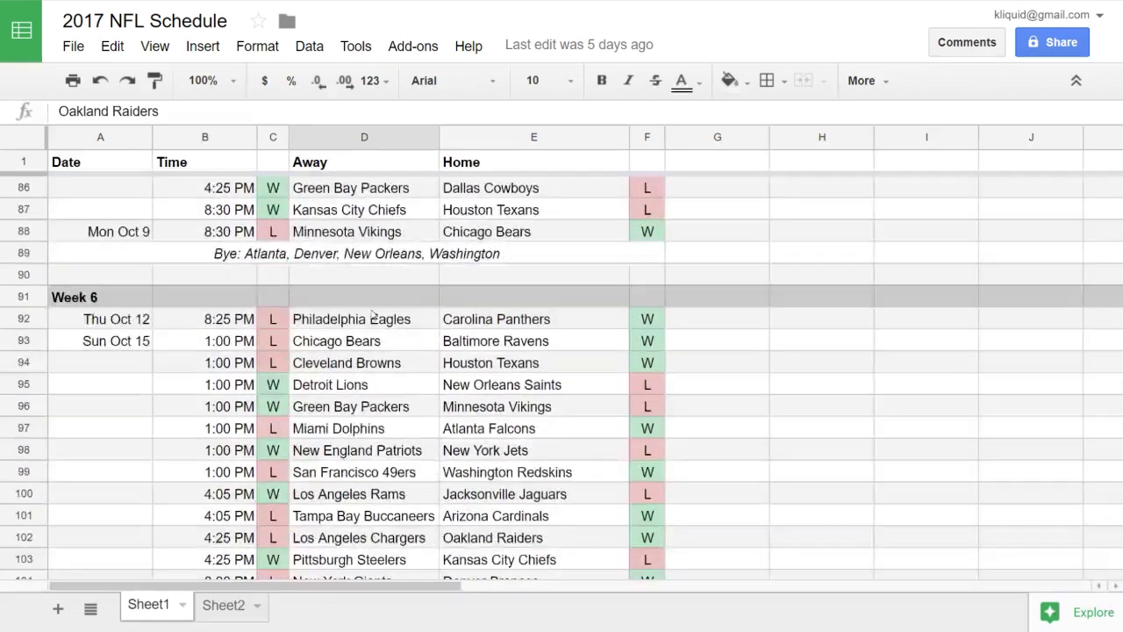
{"action": "scroll", "coordinate": [373, 314], "scroll_direction": "down", "scroll_amount": 7}
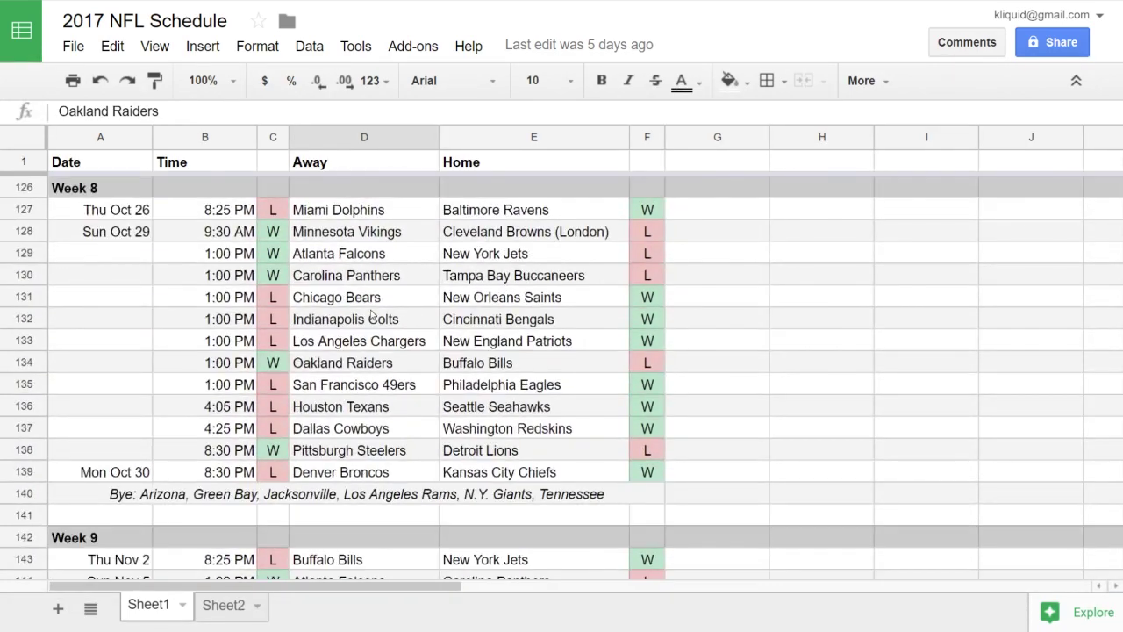
{"action": "scroll", "coordinate": [373, 315], "scroll_direction": "down", "scroll_amount": 2}
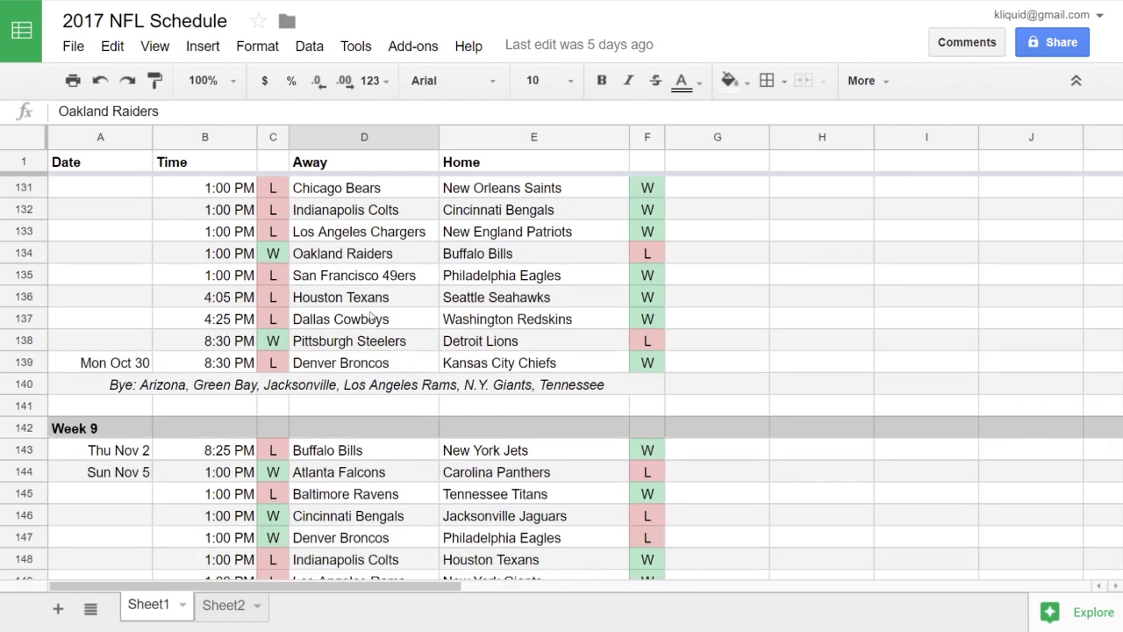
Step: Review the Week 8 bye teams and the predicted results for the Week 9 through Week 17 games
{"action": "left_click", "coordinate": [157, 390]}
{"action": "scroll", "coordinate": [448, 386], "scroll_direction": "down", "scroll_amount": 6}
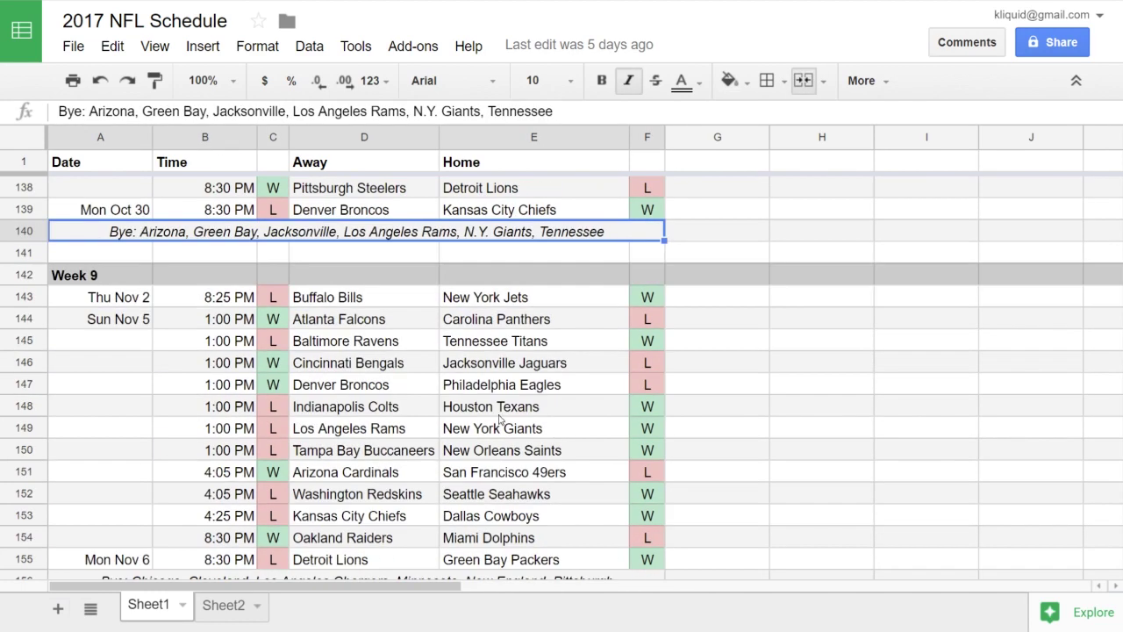
{"action": "scroll", "coordinate": [449, 395], "scroll_direction": "down", "scroll_amount": 5}
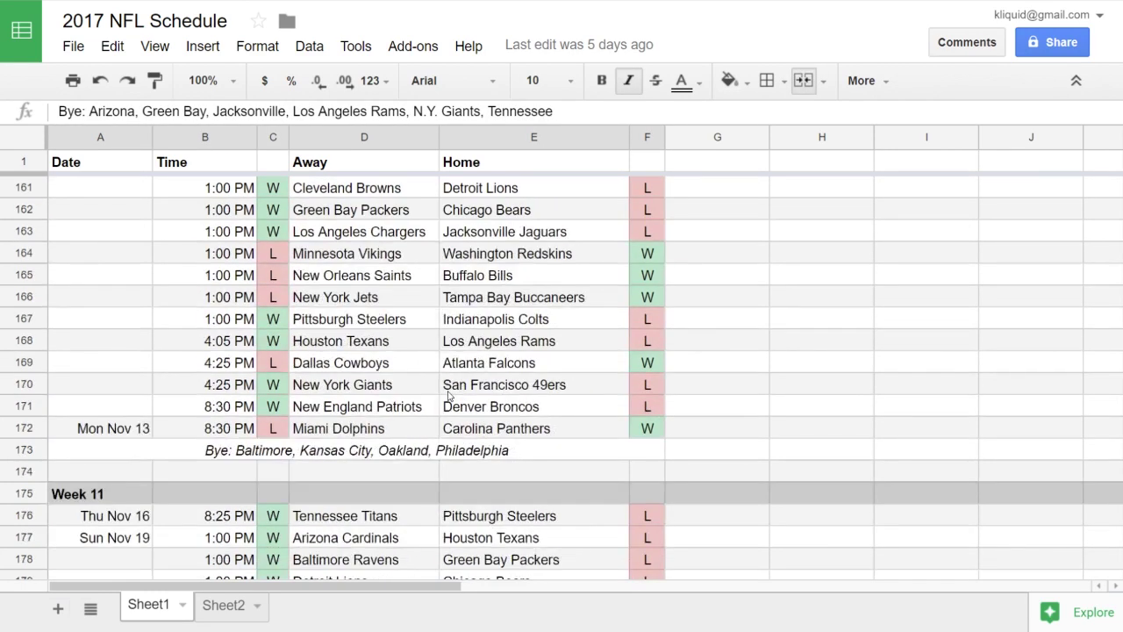
{"action": "scroll", "coordinate": [449, 395], "scroll_direction": "down", "scroll_amount": 7}
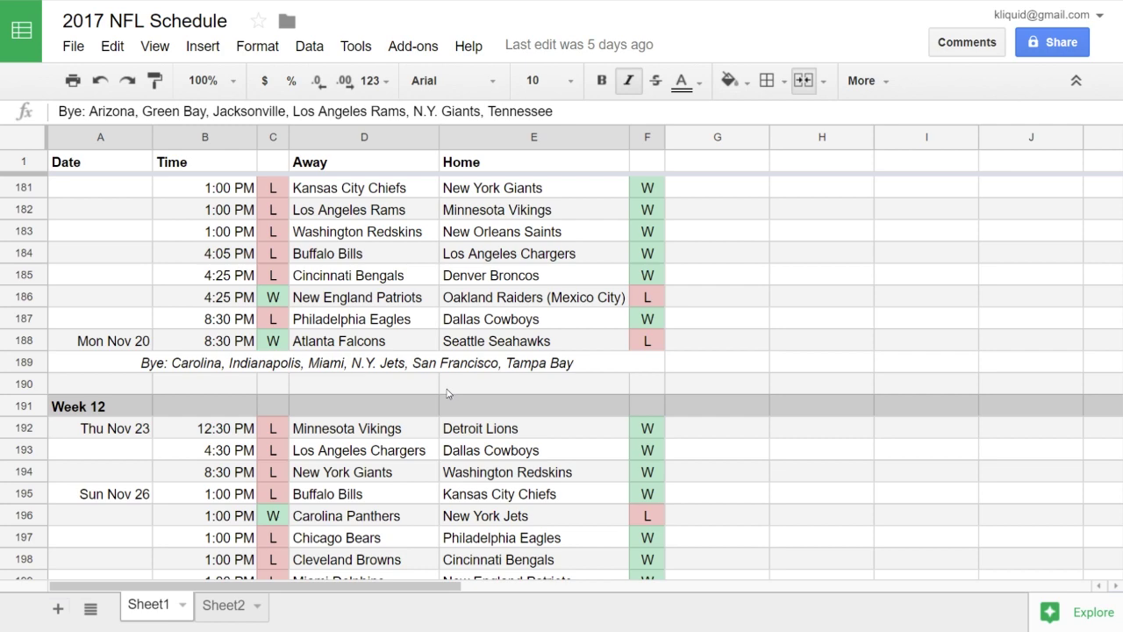
{"action": "scroll", "coordinate": [448, 395], "scroll_direction": "down", "scroll_amount": 6}
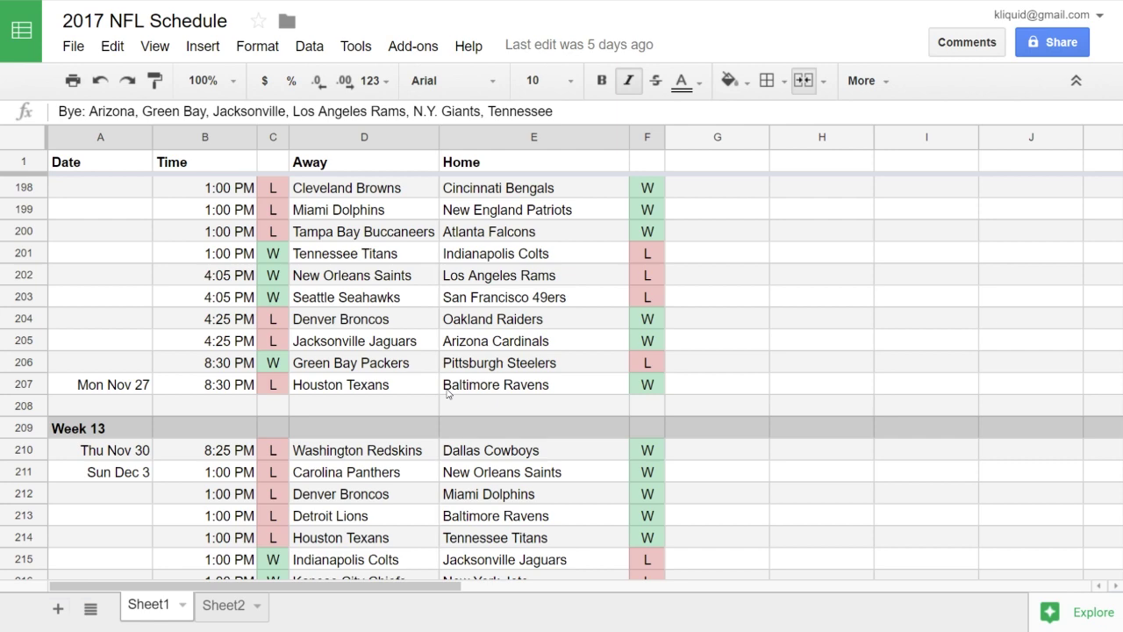
{"action": "scroll", "coordinate": [447, 393], "scroll_direction": "down", "scroll_amount": 5}
{"action": "scroll", "coordinate": [446, 395], "scroll_direction": "down", "scroll_amount": 13}
{"action": "scroll", "coordinate": [445, 395], "scroll_direction": "down", "scroll_amount": 11}
{"action": "scroll", "coordinate": [446, 395], "scroll_direction": "up", "scroll_amount": 2}
{"action": "scroll", "coordinate": [446, 395], "scroll_direction": "down", "scroll_amount": 2}
{"action": "scroll", "coordinate": [446, 395], "scroll_direction": "up", "scroll_amount": 2}
{"action": "scroll", "coordinate": [445, 395], "scroll_direction": "down", "scroll_amount": 2}
{"action": "scroll", "coordinate": [446, 394], "scroll_direction": "up", "scroll_amount": 1}
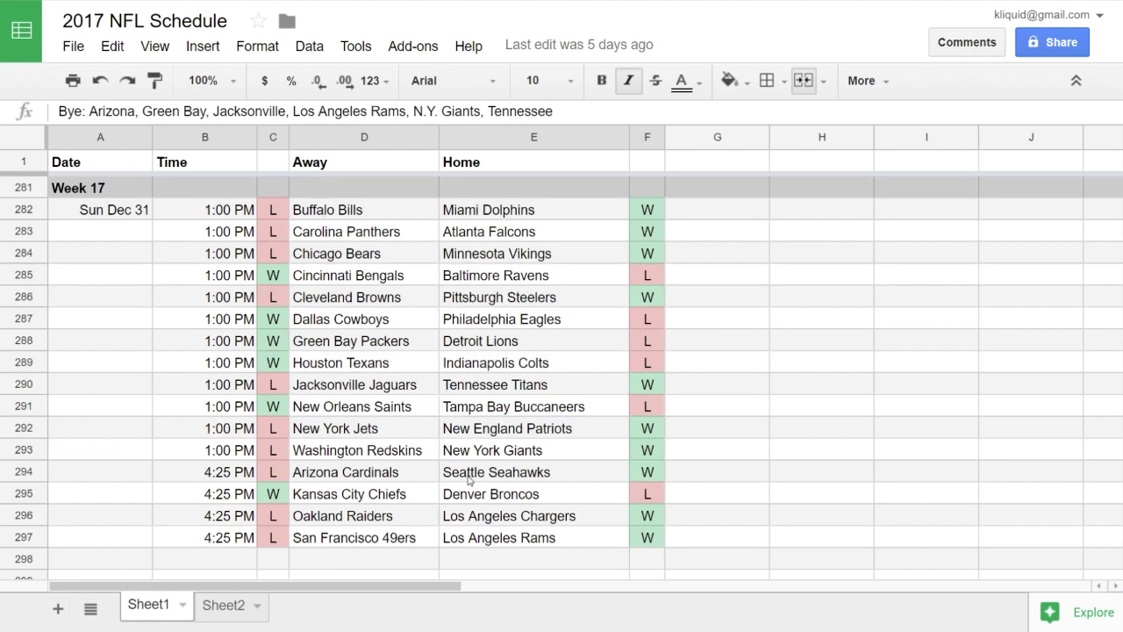
Step: Rename Sheet1 as "Games" and Sheet2 as "Final Records"
{"action": "double_click", "coordinate": [152, 608]}
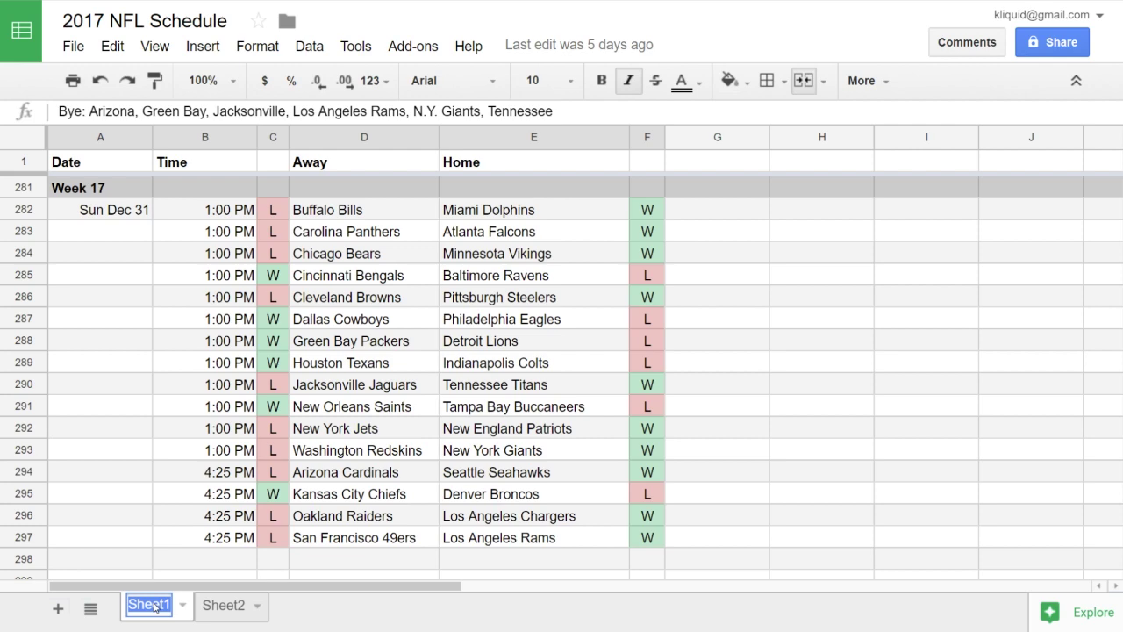
{"action": "type", "text": "Games"}
{"action": "key", "text": "Return"}
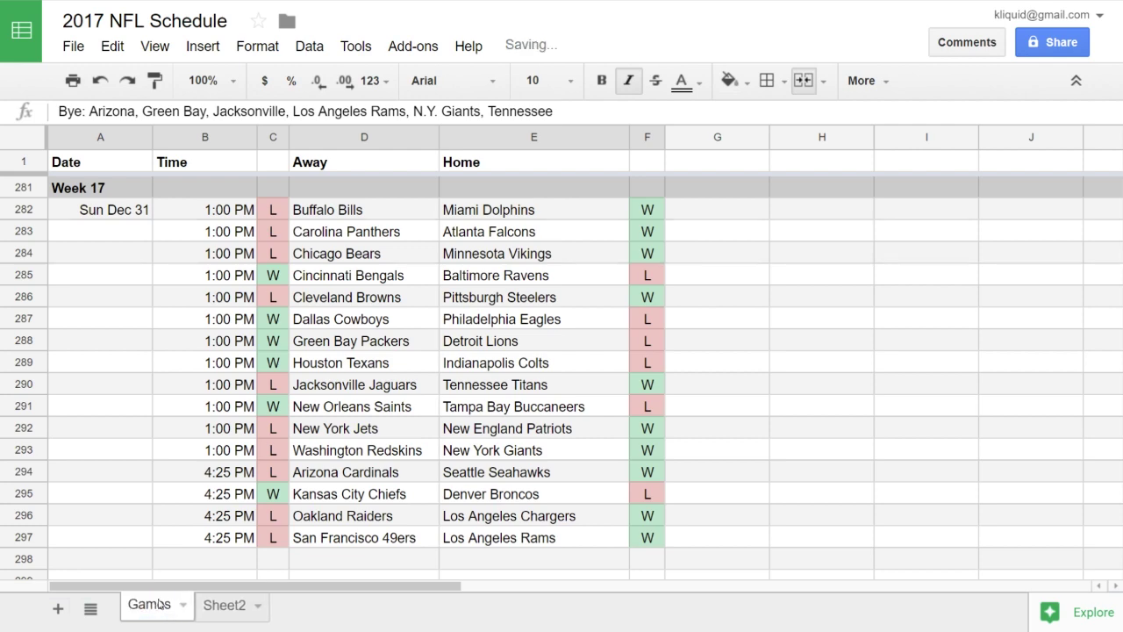
{"action": "double_click", "coordinate": [227, 606]}
{"action": "type", "text": "Final Records"}
{"action": "key", "text": "Return"}
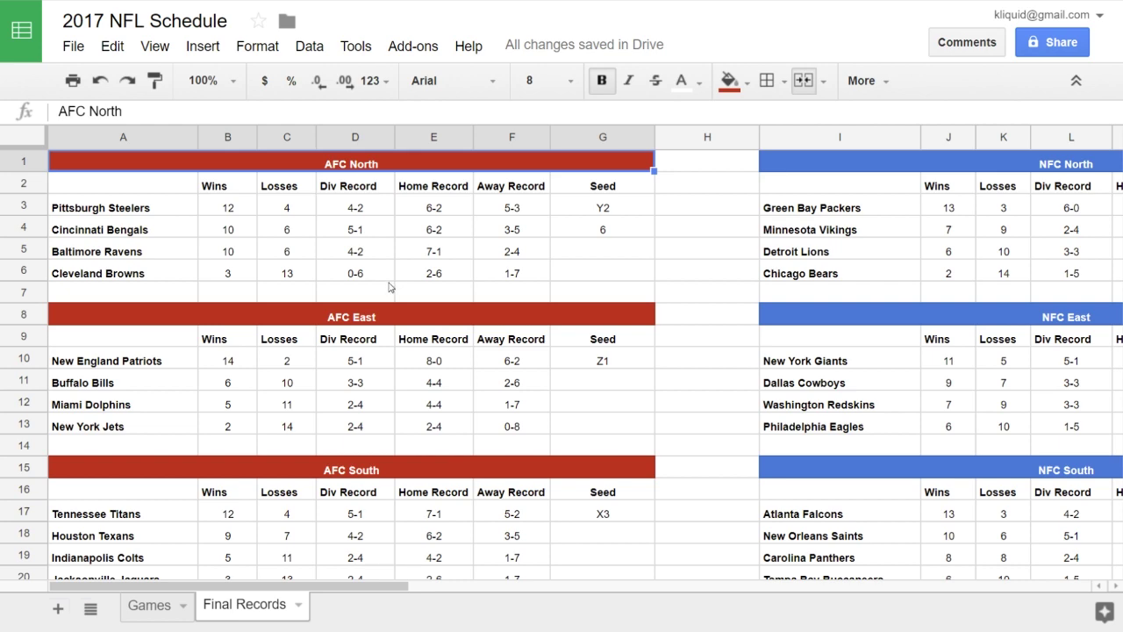
Step: Examine the team records and playoff seeds in the AFC North and AFC East tables
{"action": "scroll", "coordinate": [584, 278], "scroll_direction": "down", "scroll_amount": 3}
{"action": "scroll", "coordinate": [584, 279], "scroll_direction": "up", "scroll_amount": 3}
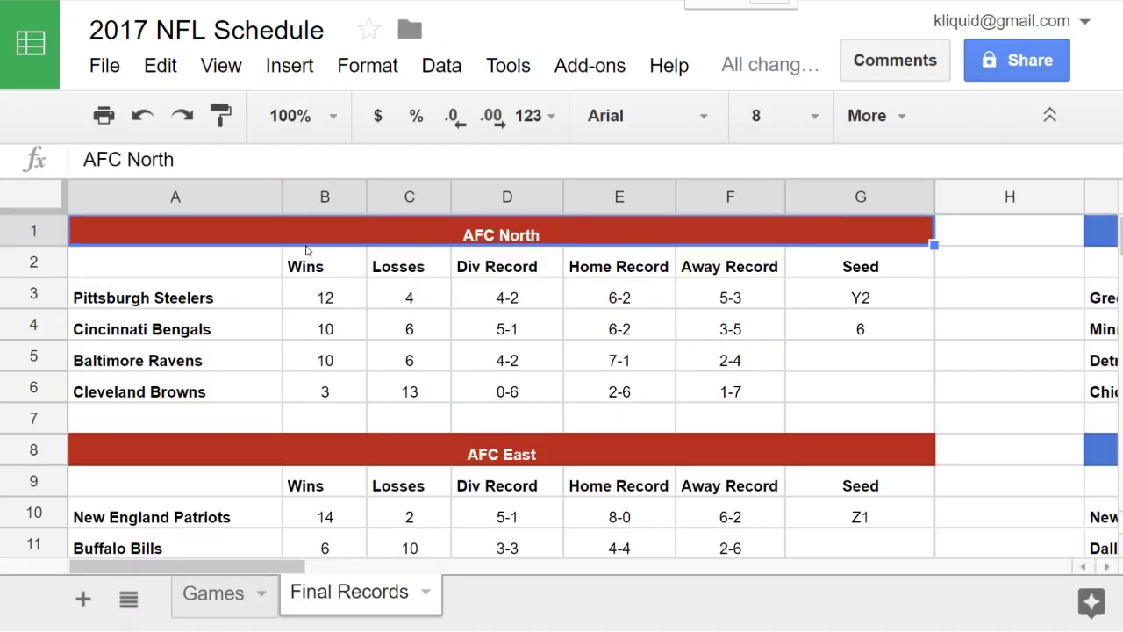
{"action": "left_click", "coordinate": [186, 269]}
{"action": "left_click", "coordinate": [199, 237]}
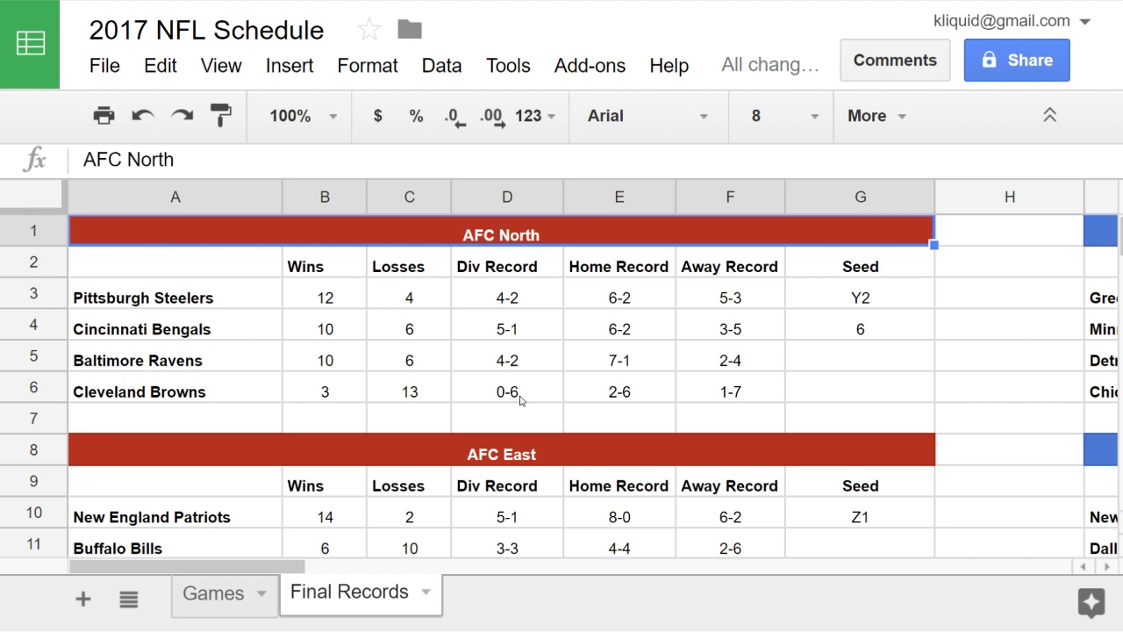
{"action": "scroll", "coordinate": [520, 400], "scroll_direction": "down", "scroll_amount": 3}
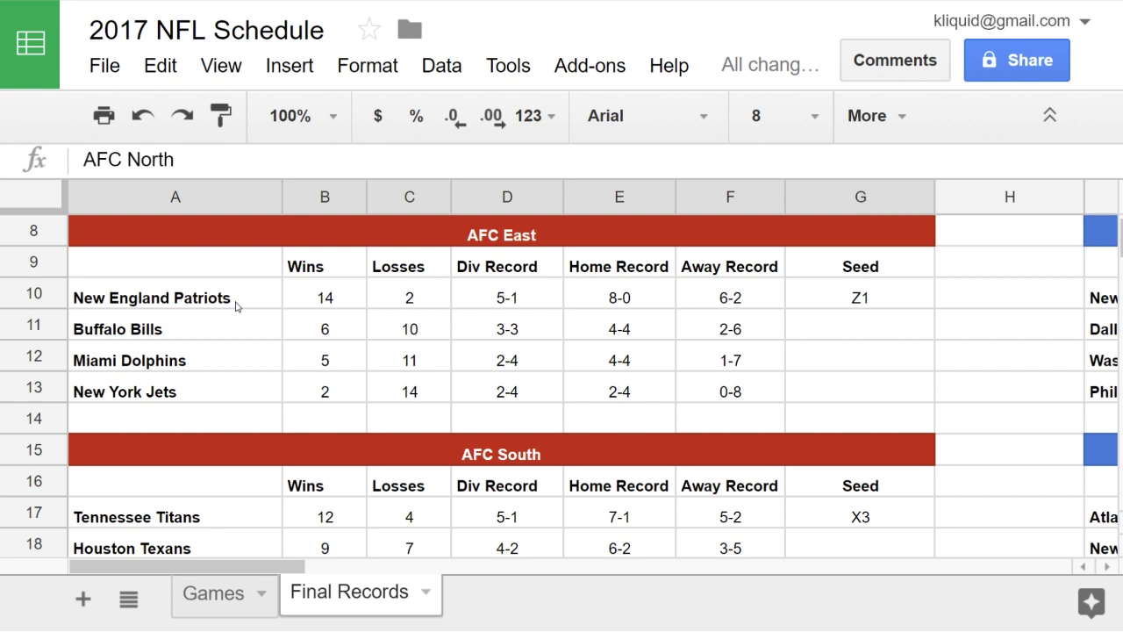
{"action": "scroll", "coordinate": [235, 305], "scroll_direction": "up", "scroll_amount": 3}
{"action": "scroll", "coordinate": [243, 306], "scroll_direction": "down", "scroll_amount": 1}
{"action": "scroll", "coordinate": [293, 325], "scroll_direction": "up", "scroll_amount": 1}
{"action": "scroll", "coordinate": [409, 369], "scroll_direction": "down", "scroll_amount": 2}
{"action": "scroll", "coordinate": [409, 369], "scroll_direction": "down", "scroll_amount": 2}
{"action": "scroll", "coordinate": [395, 376], "scroll_direction": "up", "scroll_amount": 2}
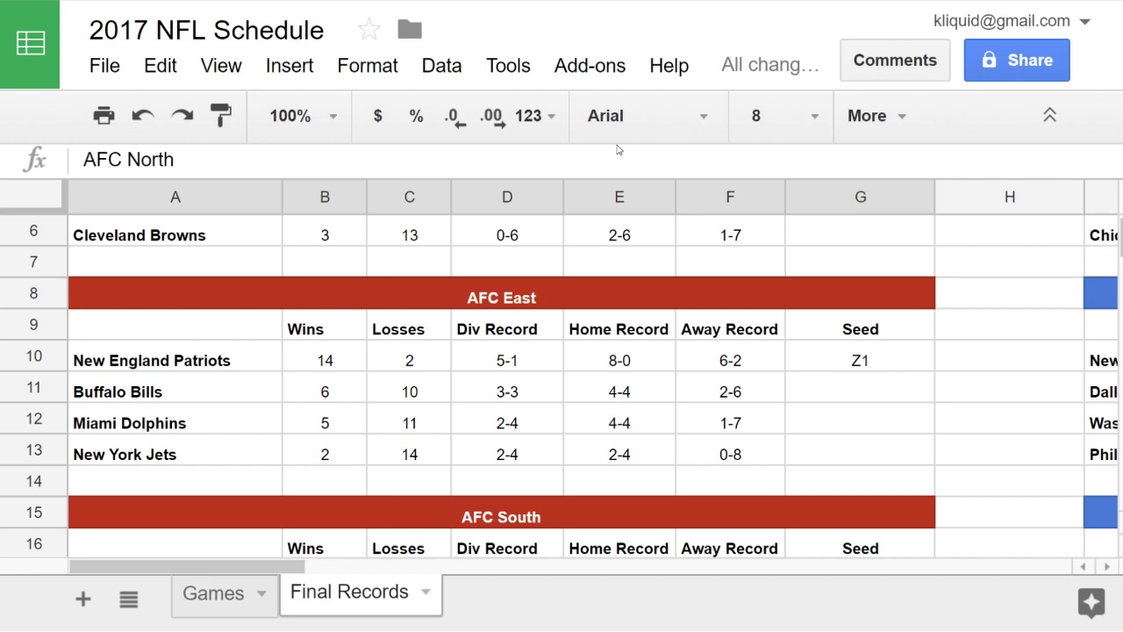
{"action": "scroll", "coordinate": [590, 279], "scroll_direction": "down", "scroll_amount": 1}
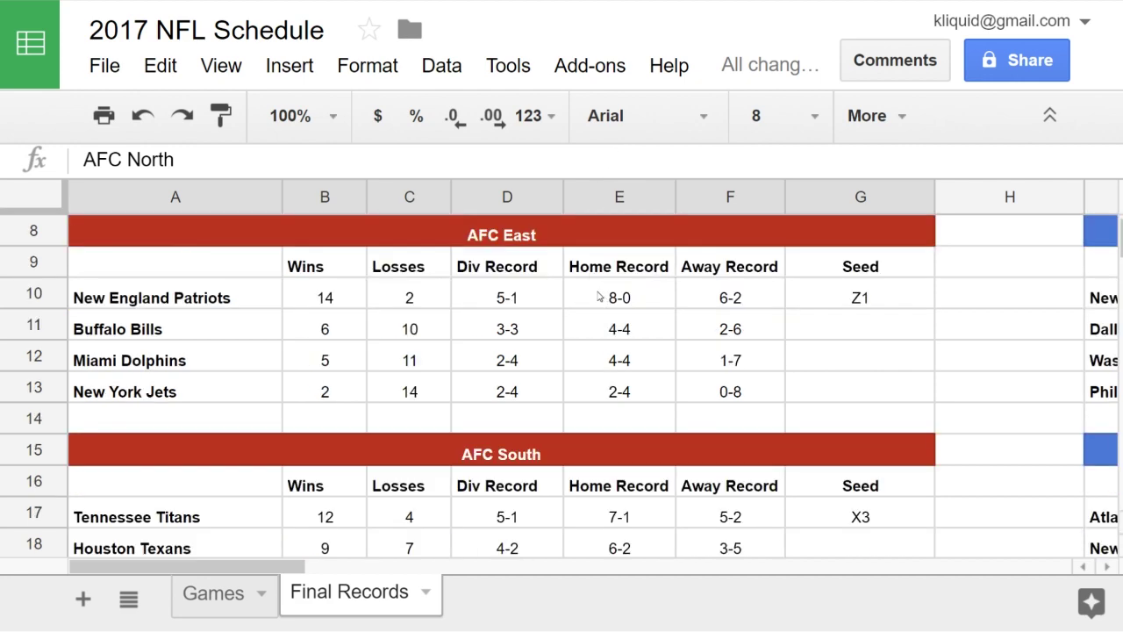
Step: Examine the AFC South table's records and seed, comparing them with the other AFC divisions above
{"action": "scroll", "coordinate": [596, 297], "scroll_direction": "down", "scroll_amount": 3}
{"action": "scroll", "coordinate": [597, 296], "scroll_direction": "up", "scroll_amount": 1}
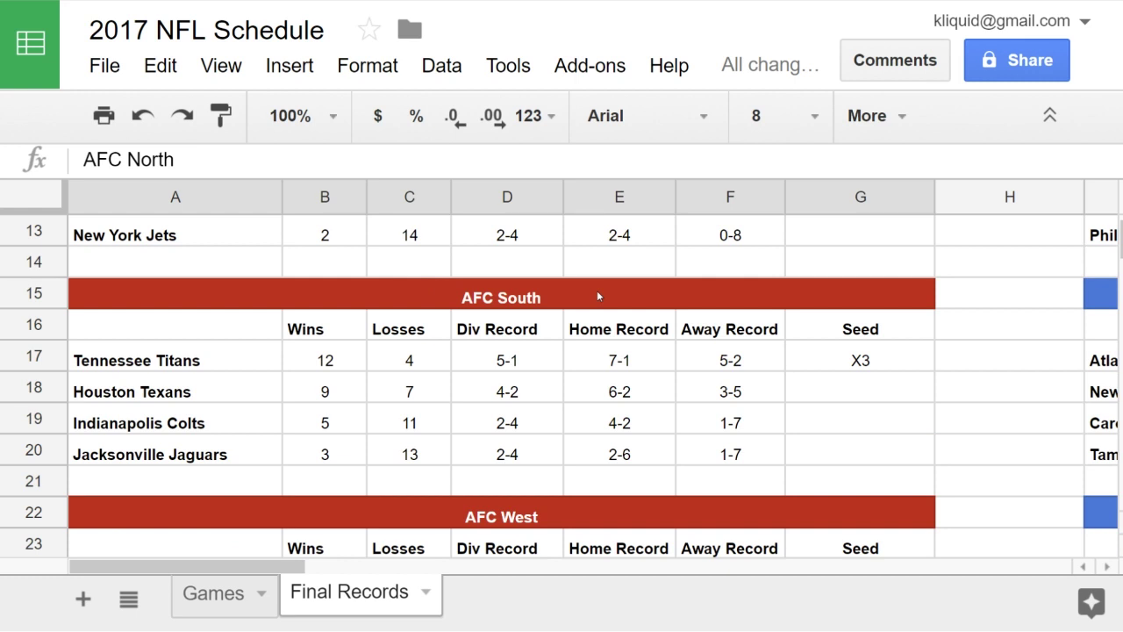
{"action": "scroll", "coordinate": [599, 296], "scroll_direction": "down", "scroll_amount": 1}
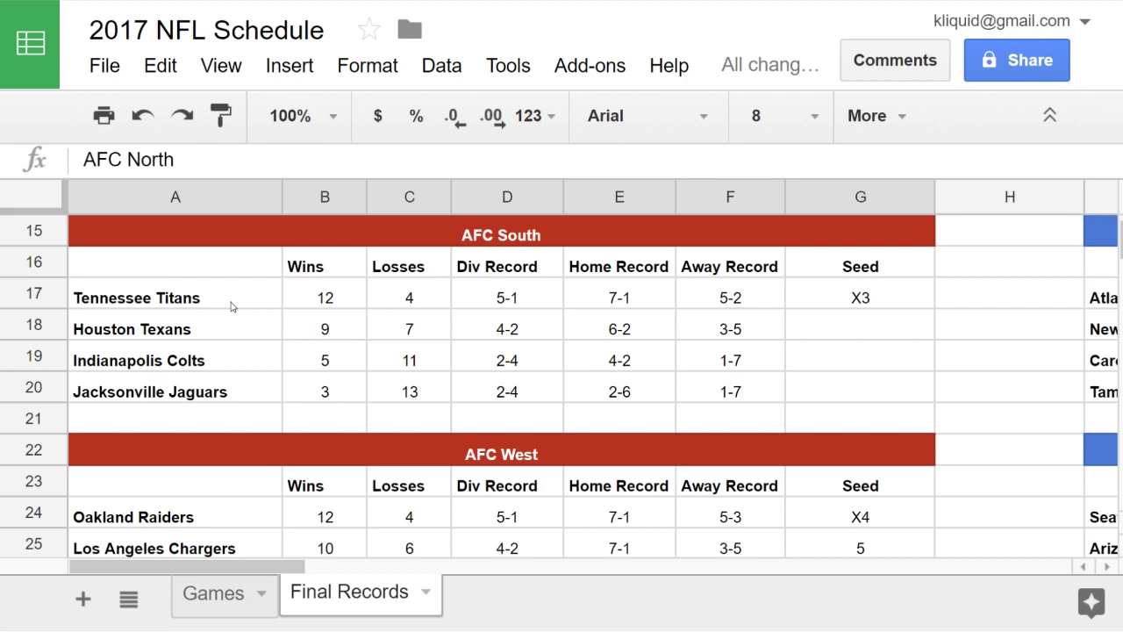
{"action": "scroll", "coordinate": [251, 321], "scroll_direction": "up", "scroll_amount": 5}
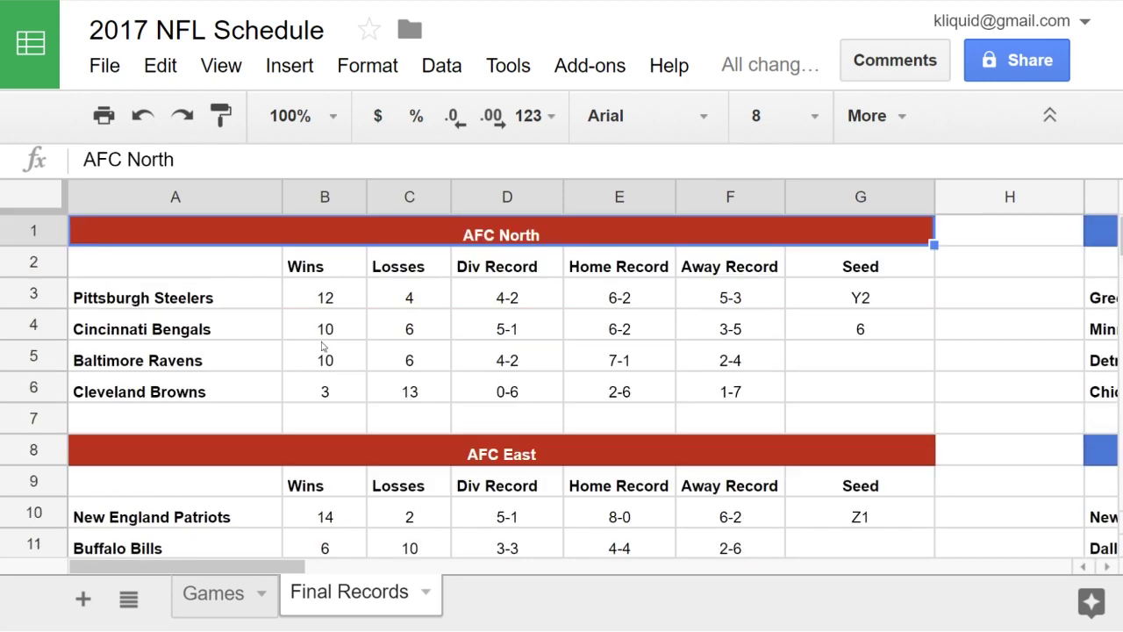
{"action": "scroll", "coordinate": [355, 330], "scroll_direction": "down", "scroll_amount": 5}
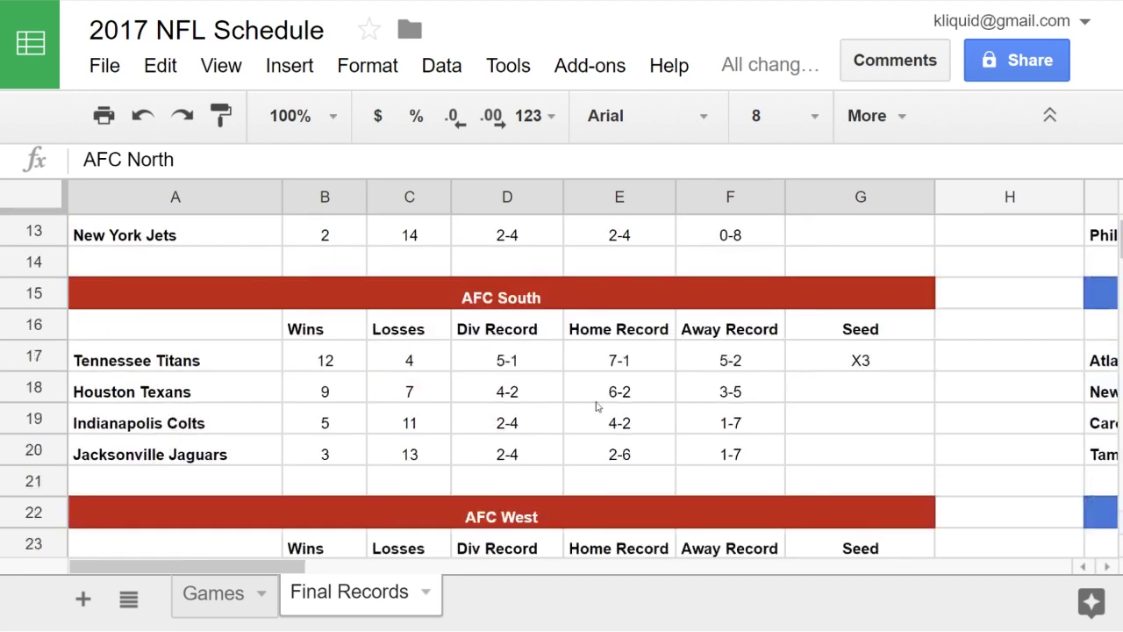
{"action": "scroll", "coordinate": [357, 336], "scroll_direction": "up", "scroll_amount": 2}
{"action": "scroll", "coordinate": [358, 336], "scroll_direction": "down", "scroll_amount": 1}
{"action": "scroll", "coordinate": [409, 389], "scroll_direction": "down", "scroll_amount": 1}
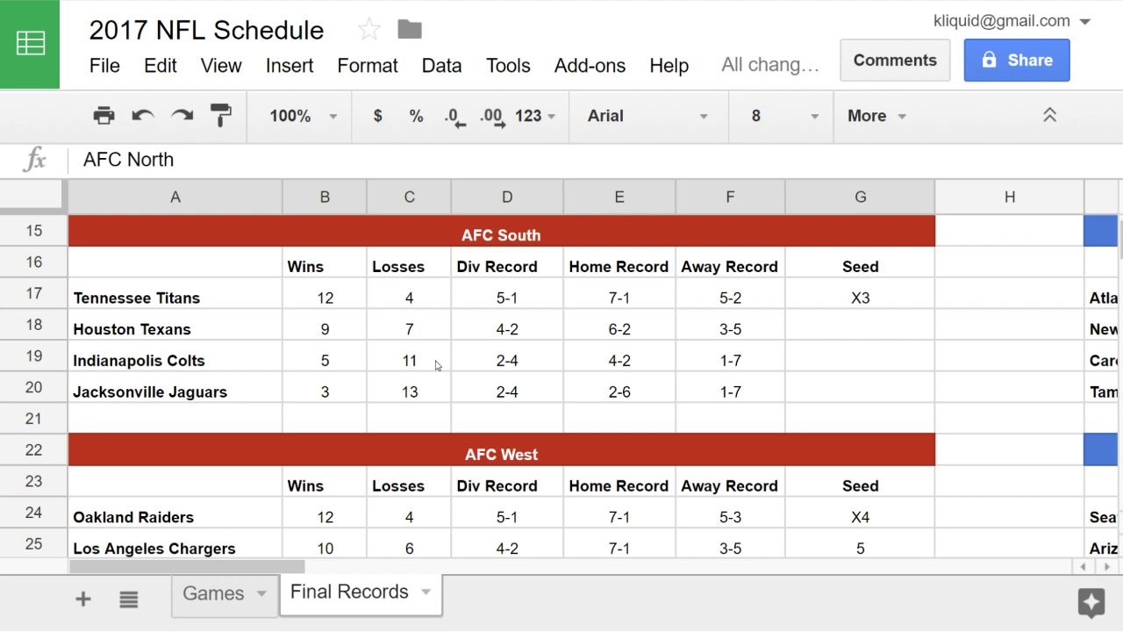
Step: Examine the AFC West teams' records and seeds, then return to the start of the AFC tables
{"action": "scroll", "coordinate": [539, 358], "scroll_direction": "down", "scroll_amount": 3}
{"action": "scroll", "coordinate": [534, 366], "scroll_direction": "up", "scroll_amount": 2}
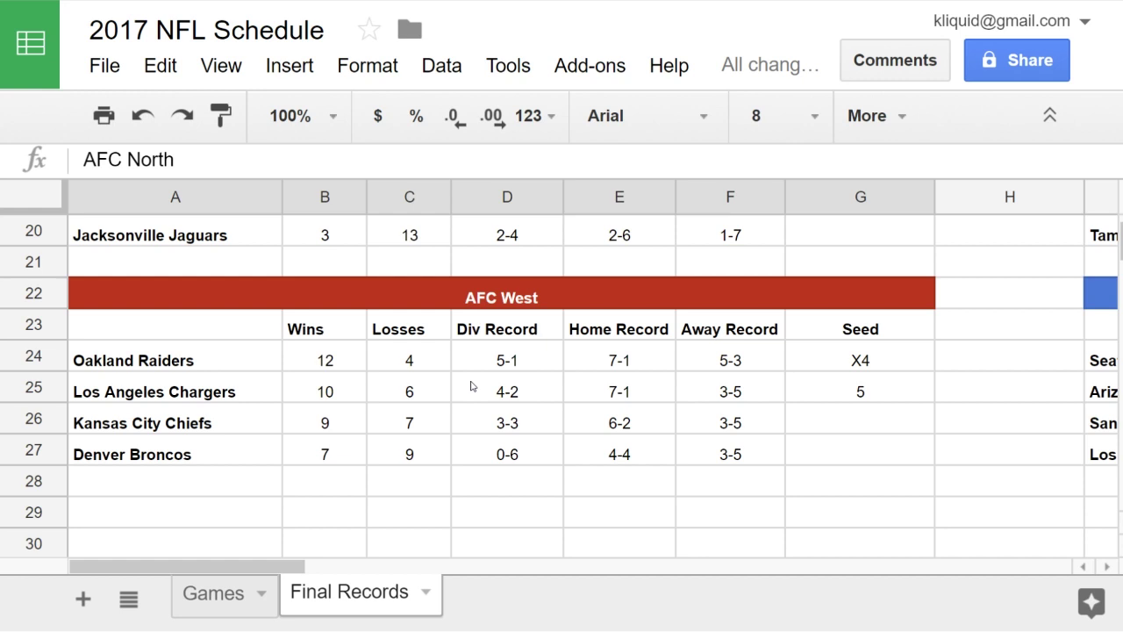
{"action": "scroll", "coordinate": [471, 386], "scroll_direction": "up", "scroll_amount": 2}
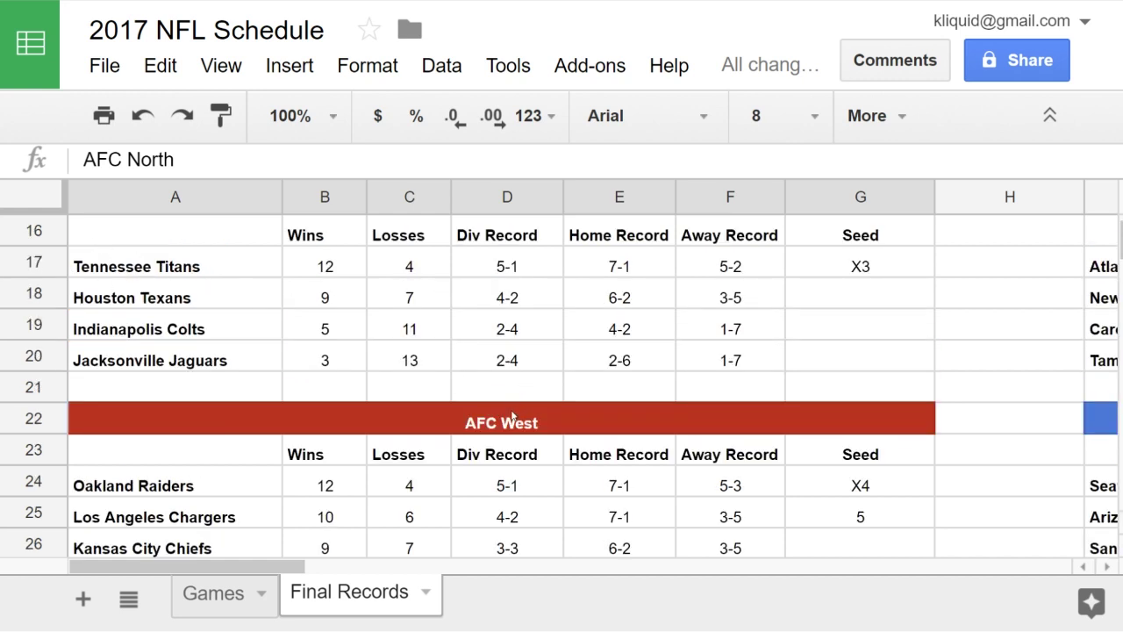
{"action": "scroll", "coordinate": [512, 417], "scroll_direction": "down", "scroll_amount": 2}
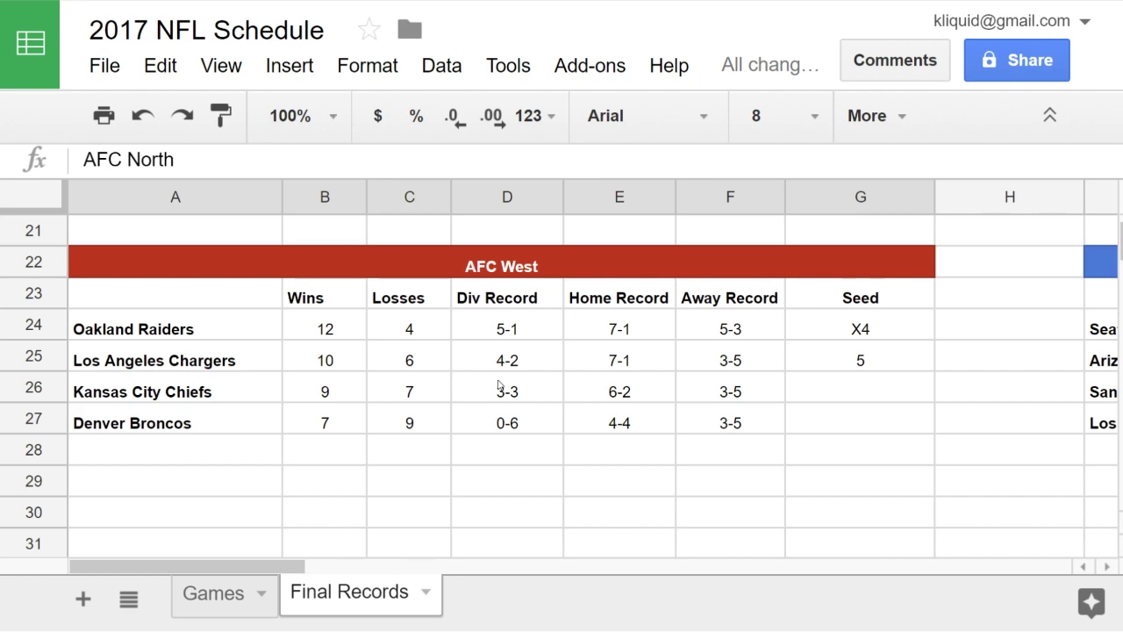
{"action": "scroll", "coordinate": [498, 386], "scroll_direction": "up", "scroll_amount": 1}
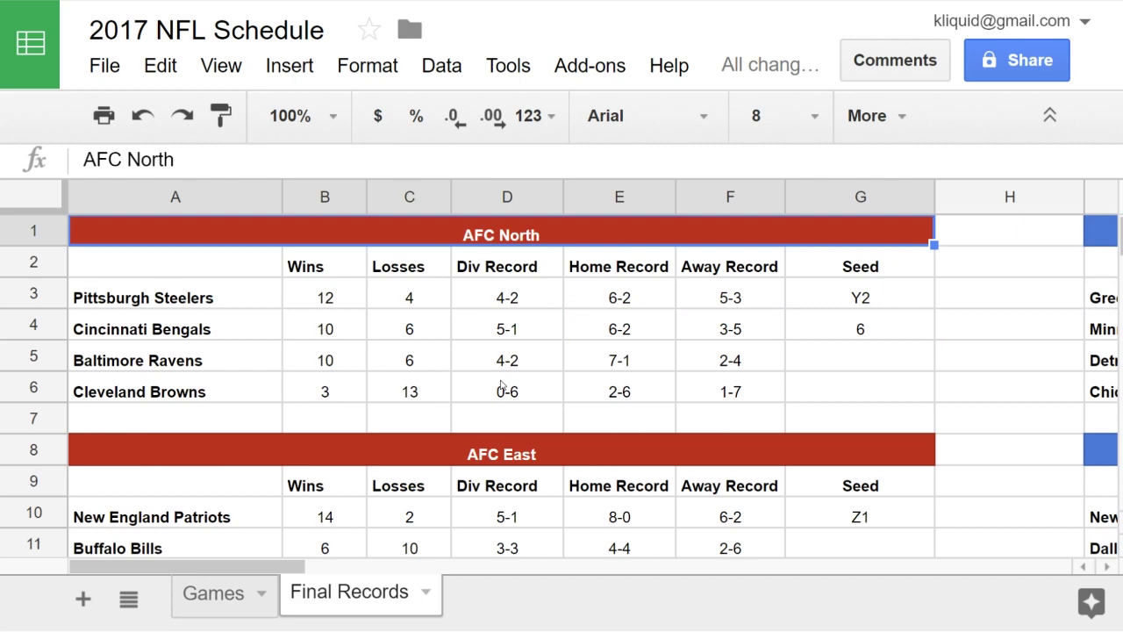
Step: Examine the team records and playoff seeds in the NFC North and NFC East tables
{"action": "left_click_drag", "start_coordinate": [281, 571], "coordinate": [516, 567]}
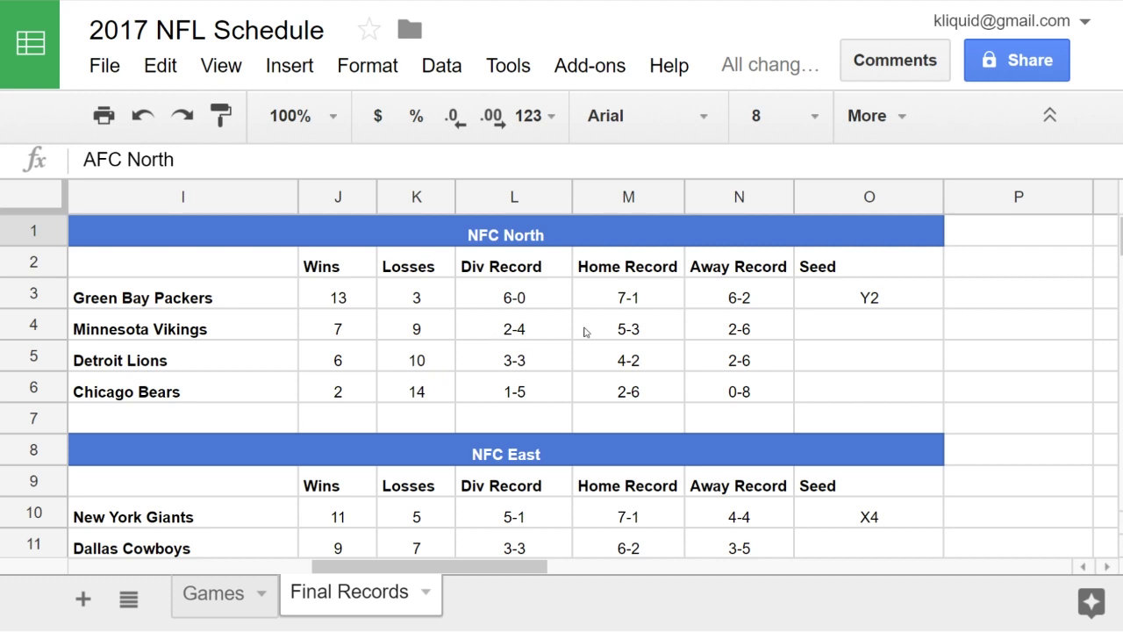
{"action": "scroll", "coordinate": [585, 330], "scroll_direction": "down", "scroll_amount": 1}
{"action": "scroll", "coordinate": [492, 339], "scroll_direction": "down", "scroll_amount": 1}
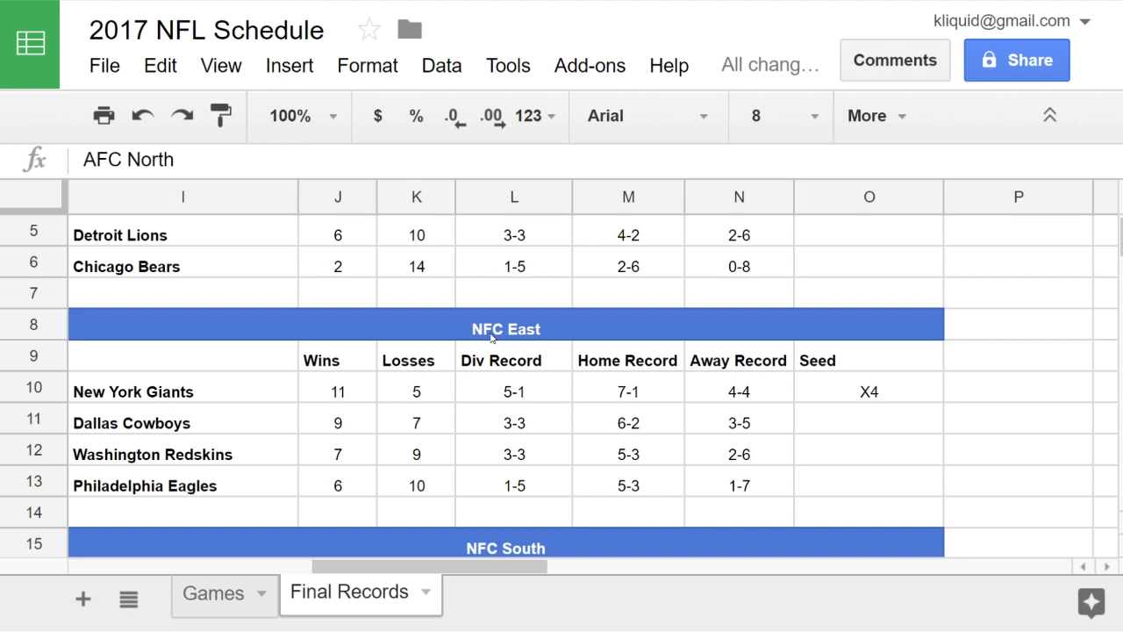
{"action": "scroll", "coordinate": [492, 338], "scroll_direction": "down", "scroll_amount": 1}
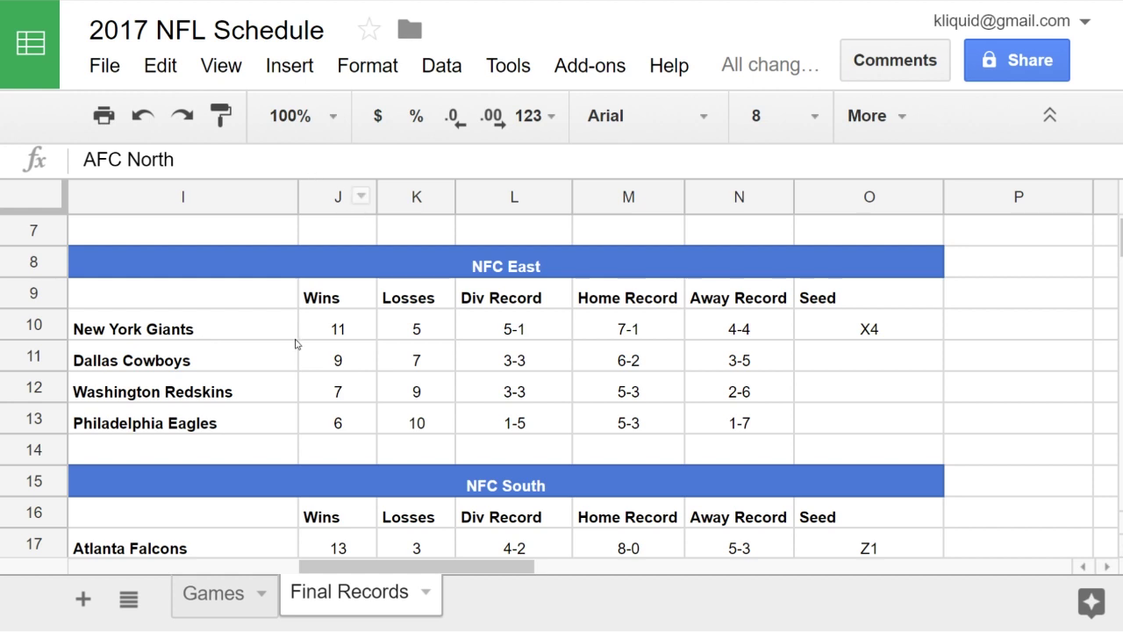
{"action": "scroll", "coordinate": [296, 344], "scroll_direction": "down", "scroll_amount": 1}
{"action": "scroll", "coordinate": [296, 344], "scroll_direction": "up", "scroll_amount": 1}
{"action": "scroll", "coordinate": [296, 344], "scroll_direction": "down", "scroll_amount": 1}
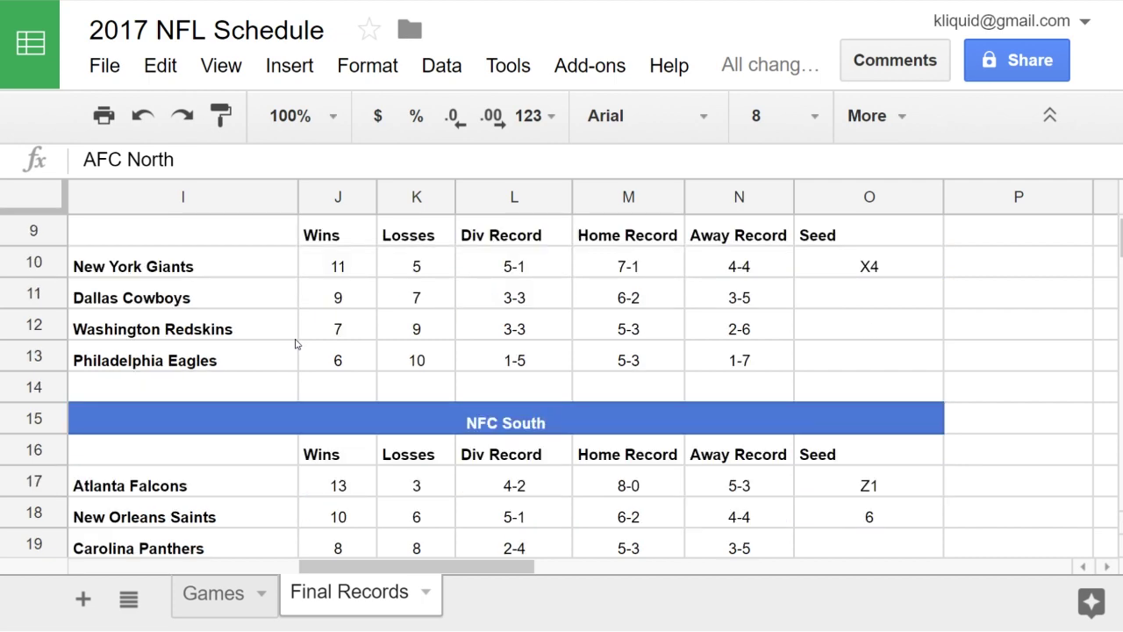
Step: Examine the team records and playoff seeds in the NFC South and NFC West tables
{"action": "scroll", "coordinate": [296, 344], "scroll_direction": "down", "scroll_amount": 2}
{"action": "scroll", "coordinate": [297, 344], "scroll_direction": "up", "scroll_amount": 3}
{"action": "scroll", "coordinate": [296, 344], "scroll_direction": "down", "scroll_amount": 3}
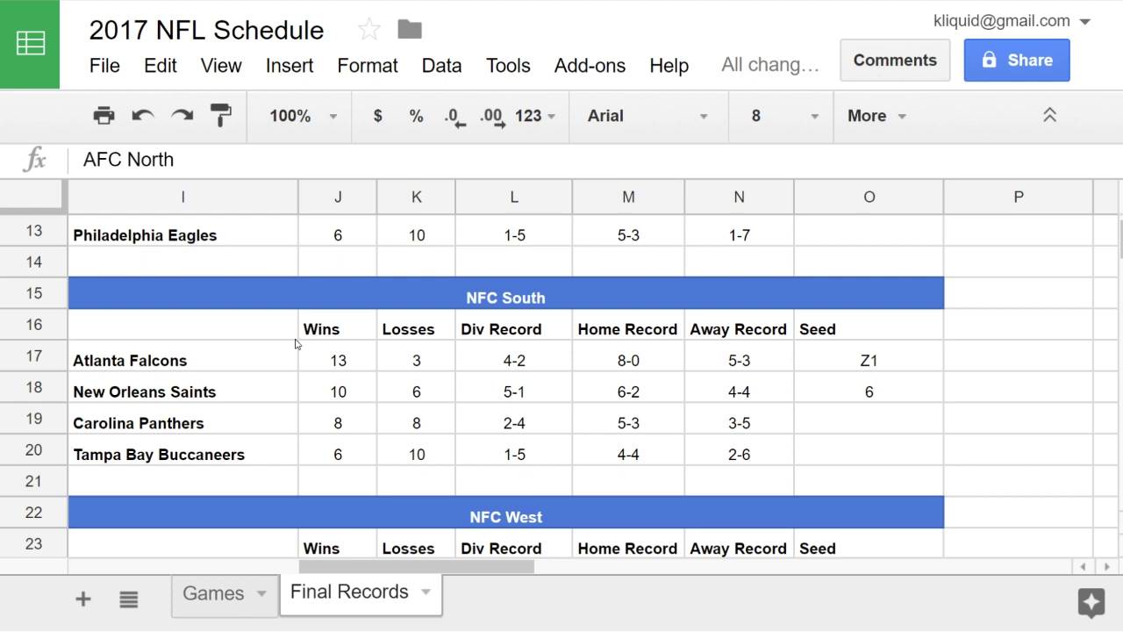
{"action": "left_click", "coordinate": [296, 344]}
{"action": "scroll", "coordinate": [406, 259], "scroll_direction": "down", "scroll_amount": 4}
{"action": "scroll", "coordinate": [412, 263], "scroll_direction": "up", "scroll_amount": 1}
{"action": "scroll", "coordinate": [422, 272], "scroll_direction": "up", "scroll_amount": 1}
{"action": "scroll", "coordinate": [421, 280], "scroll_direction": "down", "scroll_amount": 2}
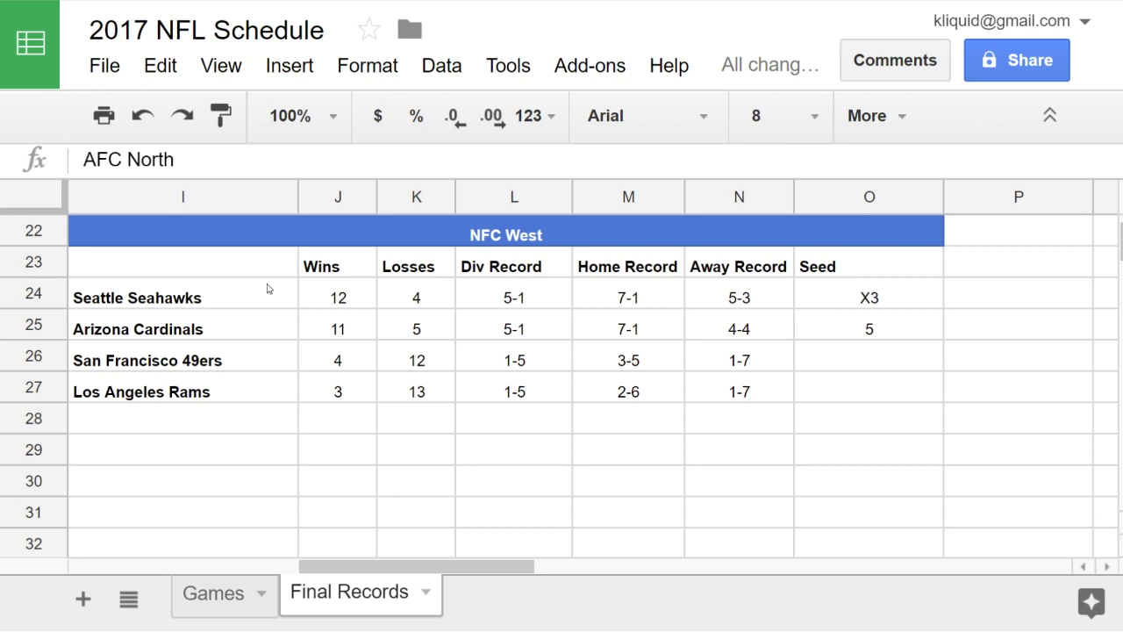
Step: Compare the playoff seeds in the NFC West table with those in the NFC South table
{"action": "scroll", "coordinate": [459, 328], "scroll_direction": "up", "scroll_amount": 4}
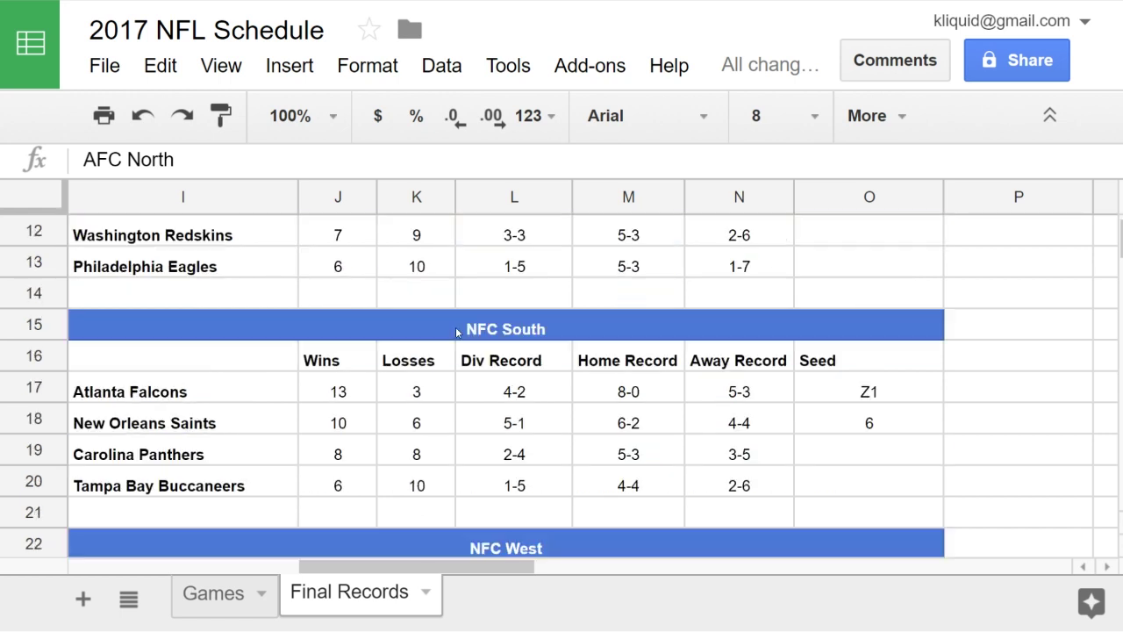
{"action": "scroll", "coordinate": [724, 412], "scroll_direction": "down", "scroll_amount": 3}
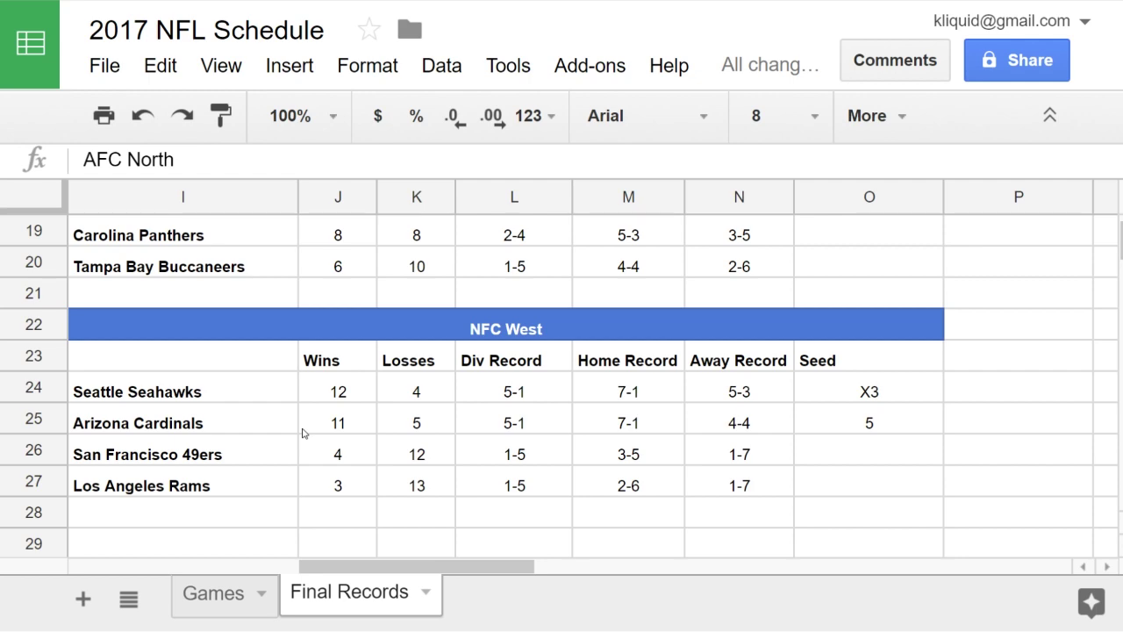
Step: Review the playoff seeds across all four AFC division tables, from AFC North through AFC West
{"action": "scroll", "coordinate": [451, 444], "scroll_direction": "up", "scroll_amount": 6}
{"action": "left_click_drag", "start_coordinate": [474, 572], "coordinate": [279, 574]}
{"action": "scroll", "coordinate": [629, 412], "scroll_direction": "down", "scroll_amount": 2}
{"action": "scroll", "coordinate": [629, 413], "scroll_direction": "up", "scroll_amount": 2}
{"action": "scroll", "coordinate": [630, 412], "scroll_direction": "down", "scroll_amount": 1}
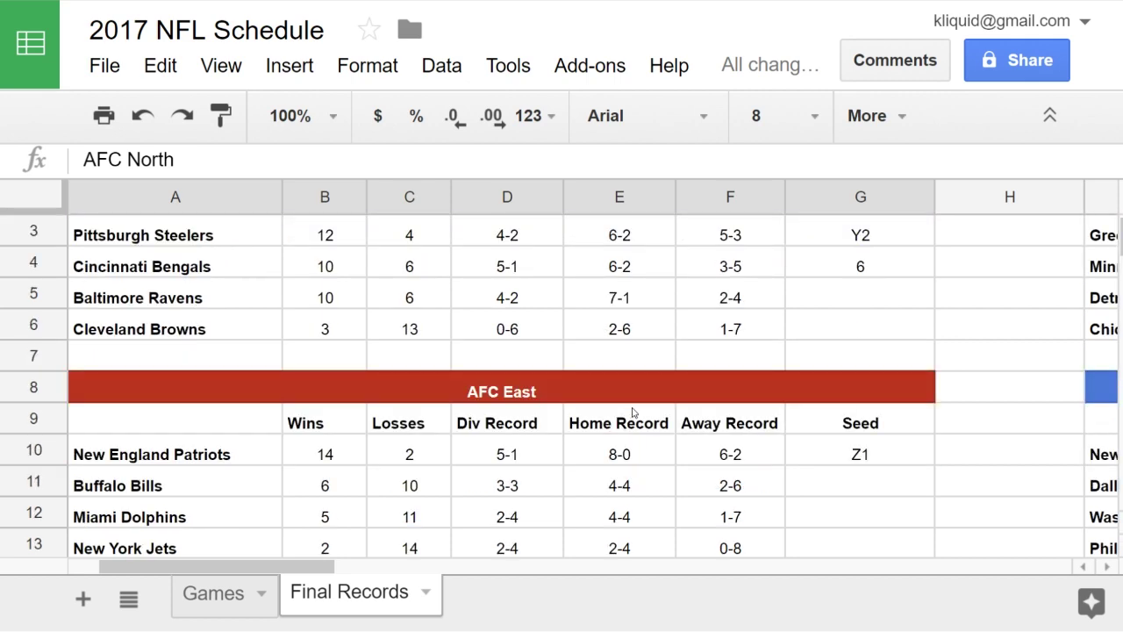
{"action": "scroll", "coordinate": [635, 414], "scroll_direction": "up", "scroll_amount": 1}
{"action": "scroll", "coordinate": [650, 408], "scroll_direction": "down", "scroll_amount": 3}
{"action": "scroll", "coordinate": [653, 404], "scroll_direction": "down", "scroll_amount": 5}
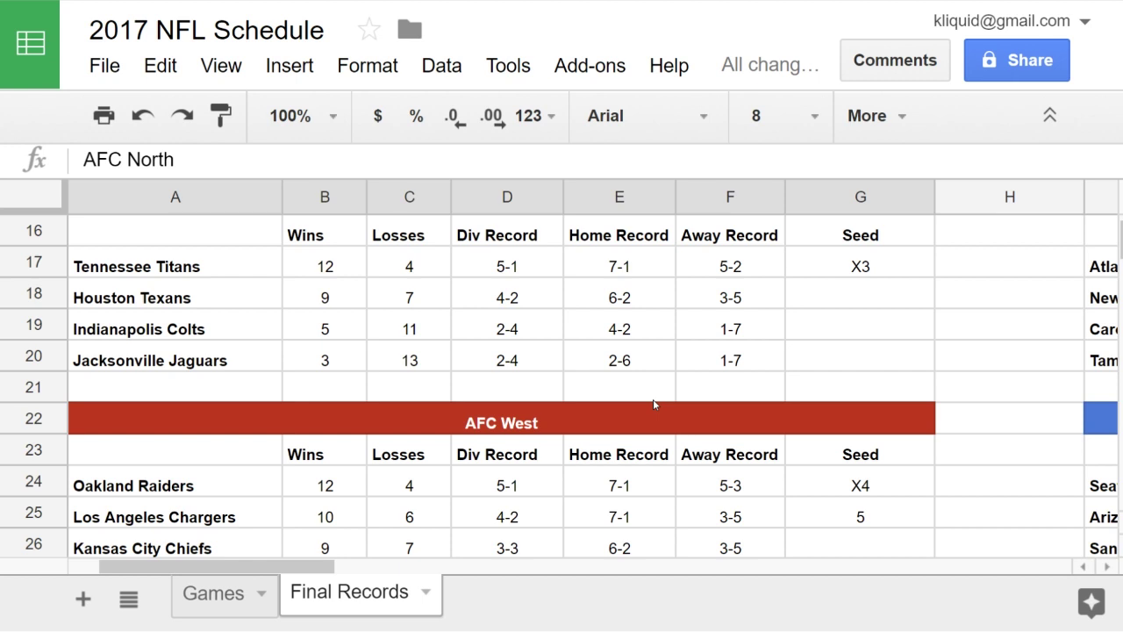
{"action": "scroll", "coordinate": [654, 404], "scroll_direction": "down", "scroll_amount": 1}
{"action": "scroll", "coordinate": [653, 405], "scroll_direction": "up", "scroll_amount": 5}
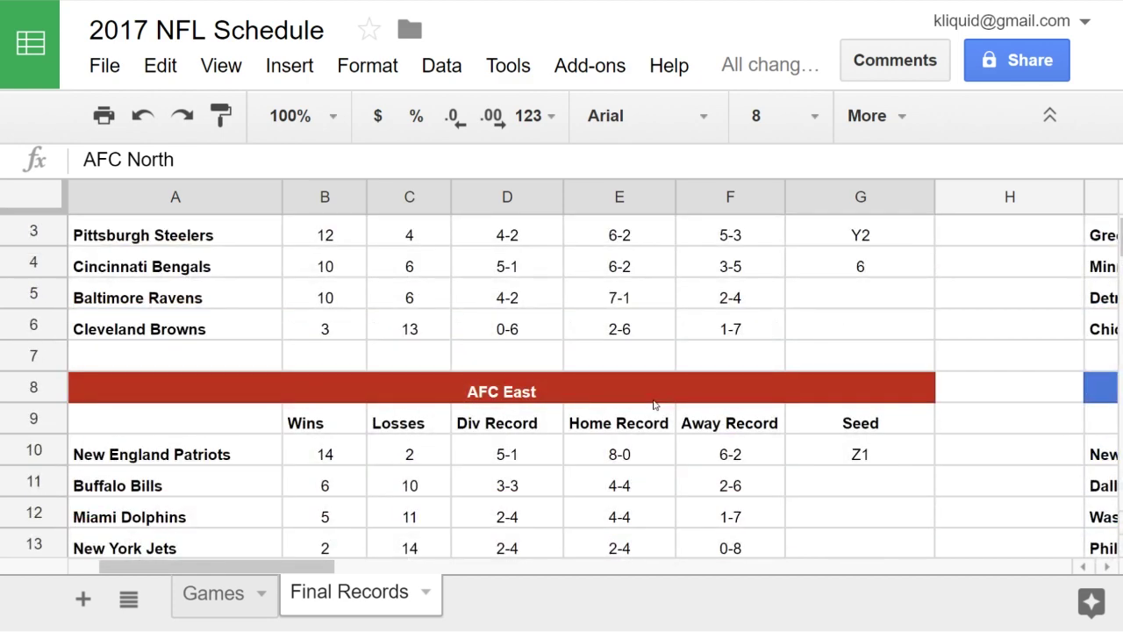
Step: Review the playoff seeds across the NFC North, East, South and West tables
{"action": "left_click_drag", "start_coordinate": [316, 569], "coordinate": [539, 563]}
{"action": "scroll", "coordinate": [569, 438], "scroll_direction": "down", "scroll_amount": 3}
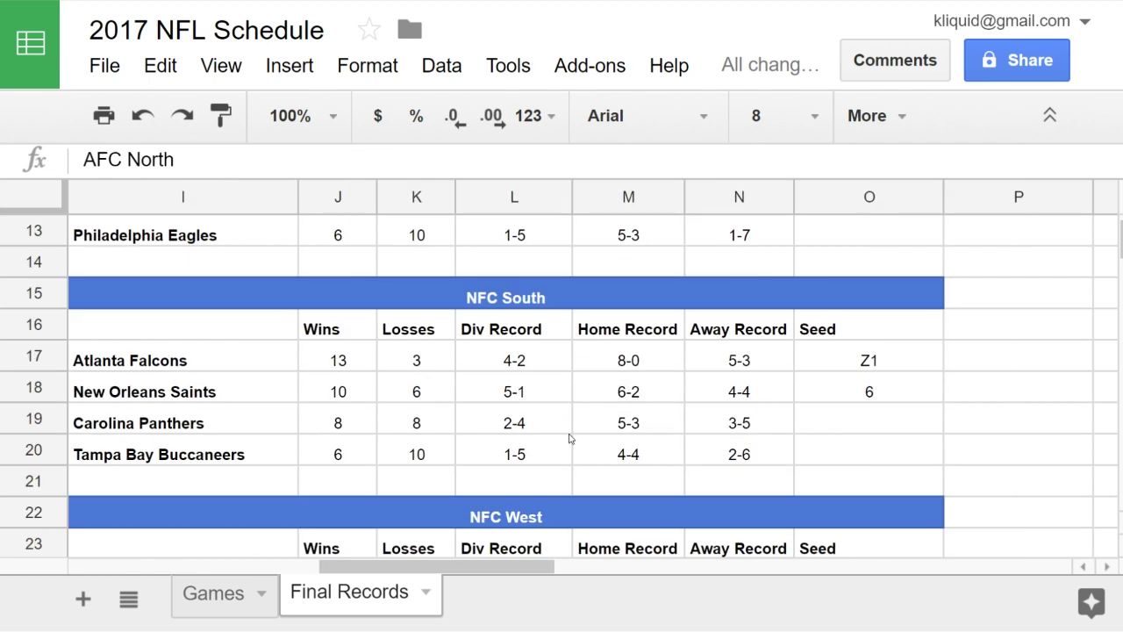
{"action": "scroll", "coordinate": [568, 439], "scroll_direction": "up", "scroll_amount": 5}
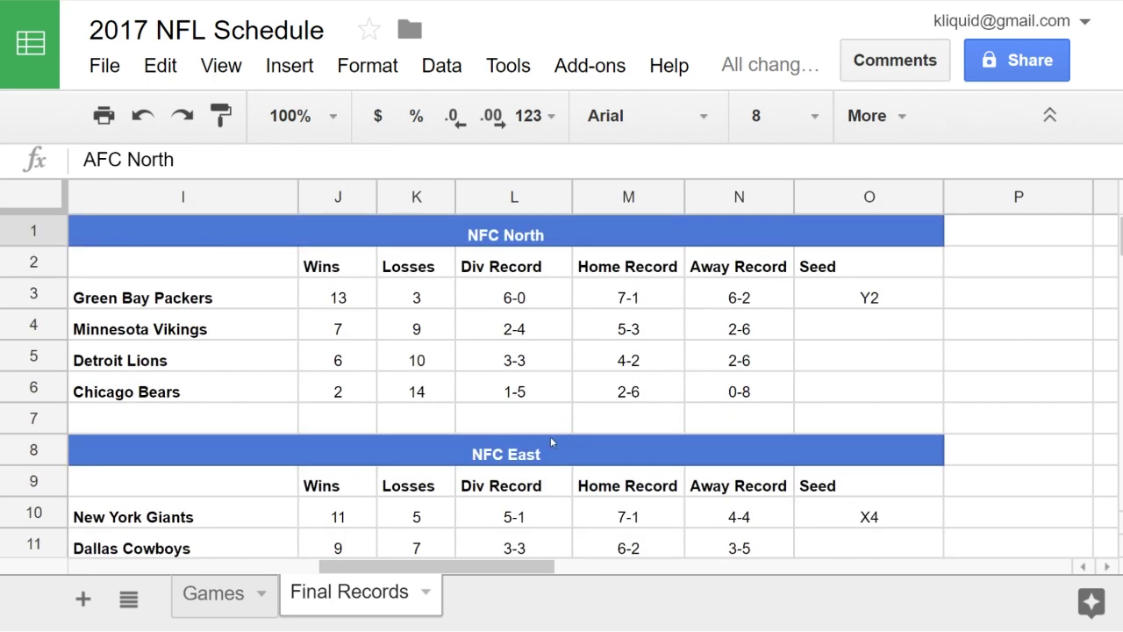
{"action": "scroll", "coordinate": [523, 435], "scroll_direction": "down", "scroll_amount": 3}
{"action": "scroll", "coordinate": [523, 435], "scroll_direction": "down", "scroll_amount": 3}
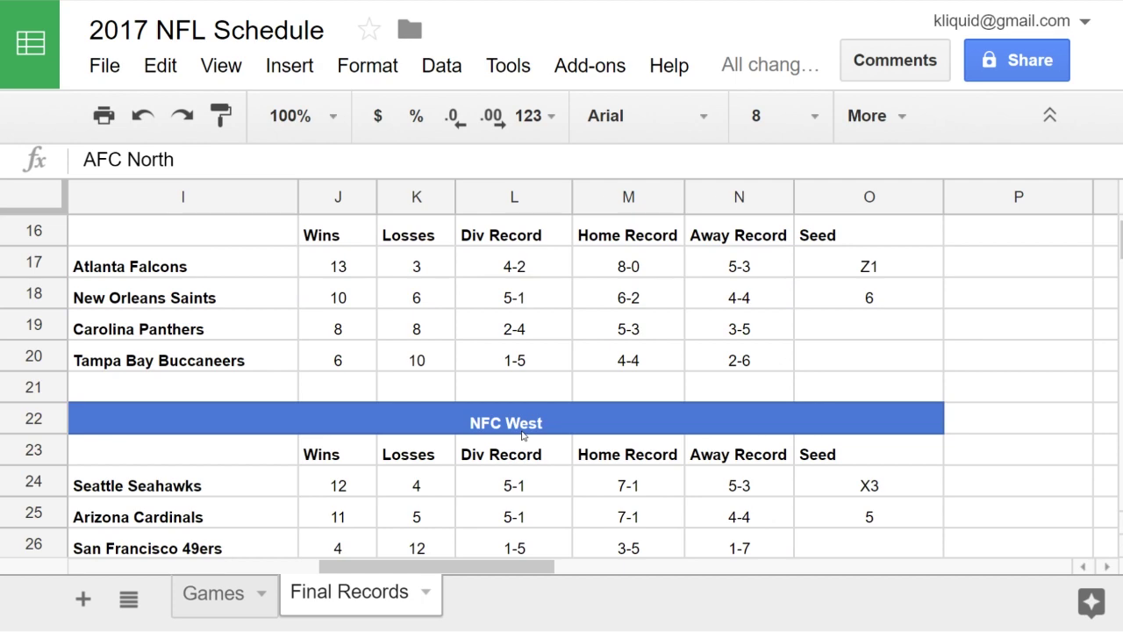
{"action": "scroll", "coordinate": [523, 436], "scroll_direction": "down", "scroll_amount": 1}
{"action": "scroll", "coordinate": [523, 435], "scroll_direction": "up", "scroll_amount": 4}
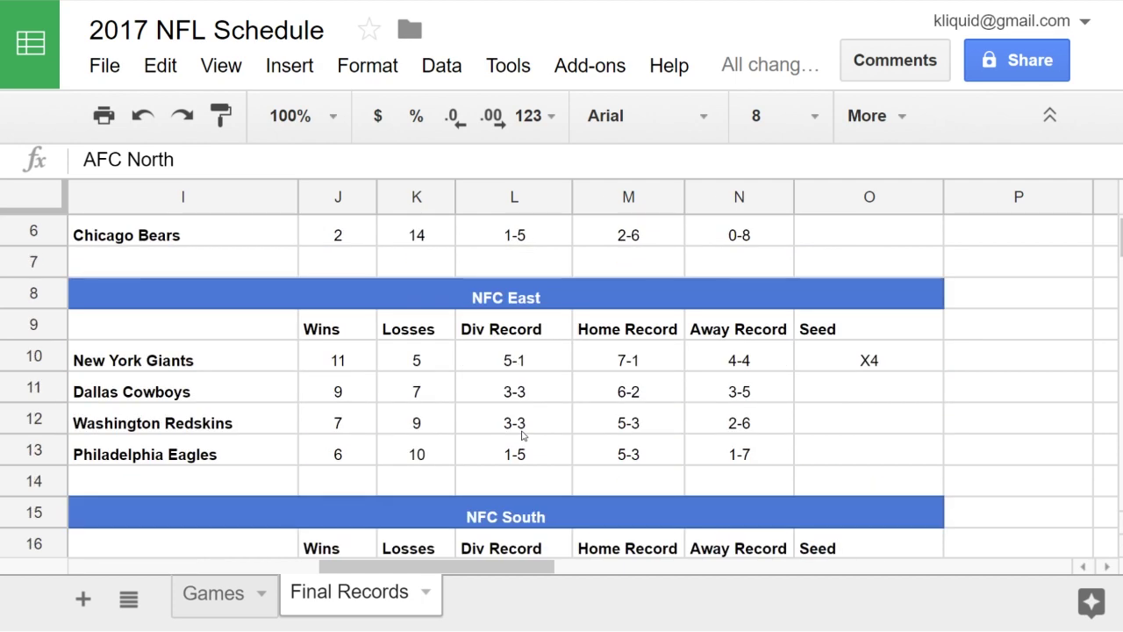
{"action": "scroll", "coordinate": [553, 356], "scroll_direction": "down", "scroll_amount": 3}
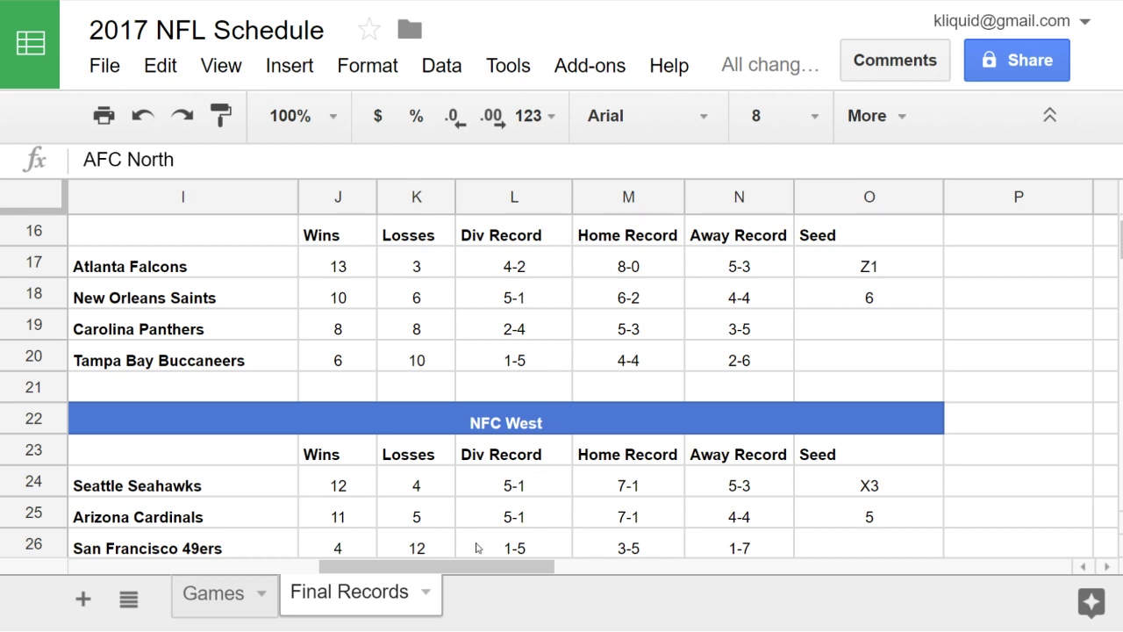
Step: Return to the AFC South and AFC West tables to examine their records and seeds again
{"action": "left_click_drag", "start_coordinate": [481, 571], "coordinate": [386, 575]}
{"action": "left_click_drag", "start_coordinate": [342, 568], "coordinate": [242, 566]}
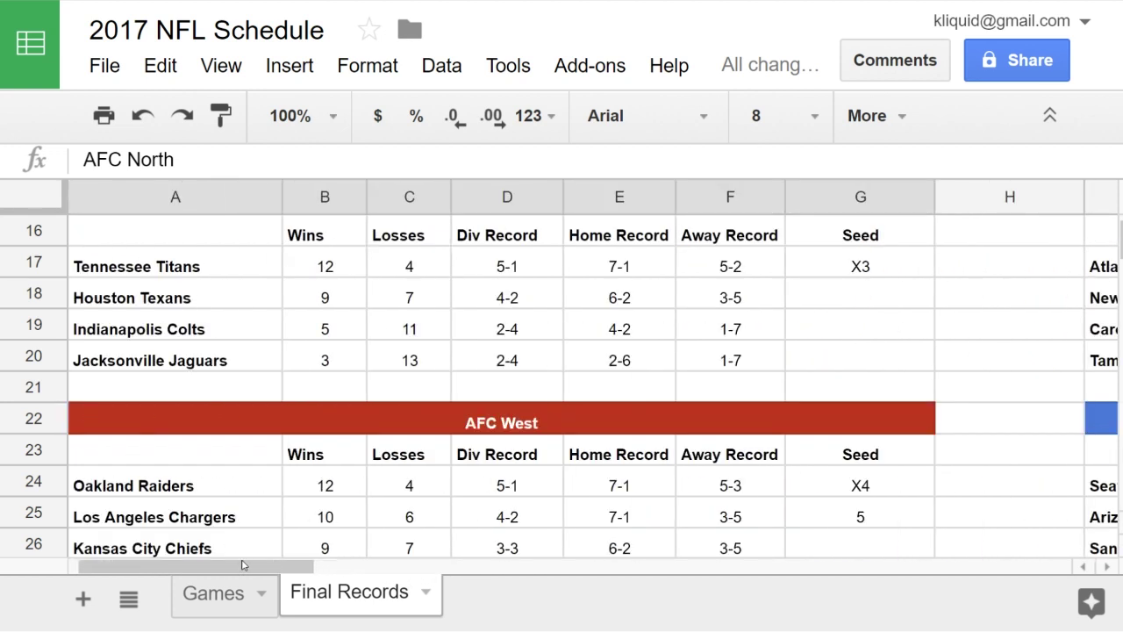